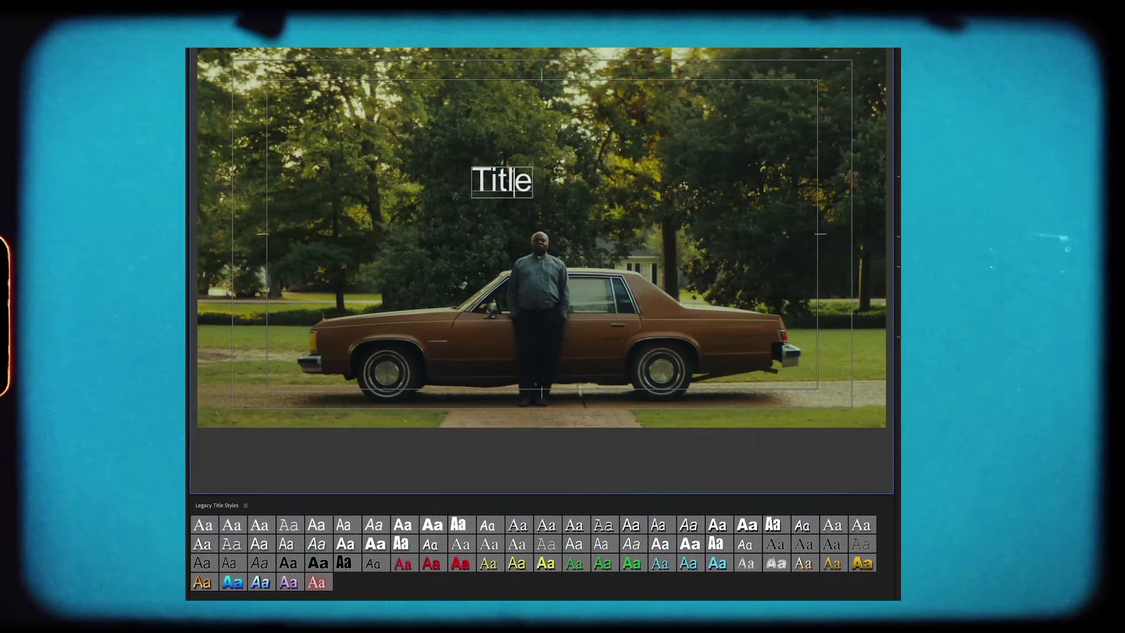
Enter a two-line title: 'Title of Movie', then 'Djirected By' on the second line
text(f Movie)
key(Return)
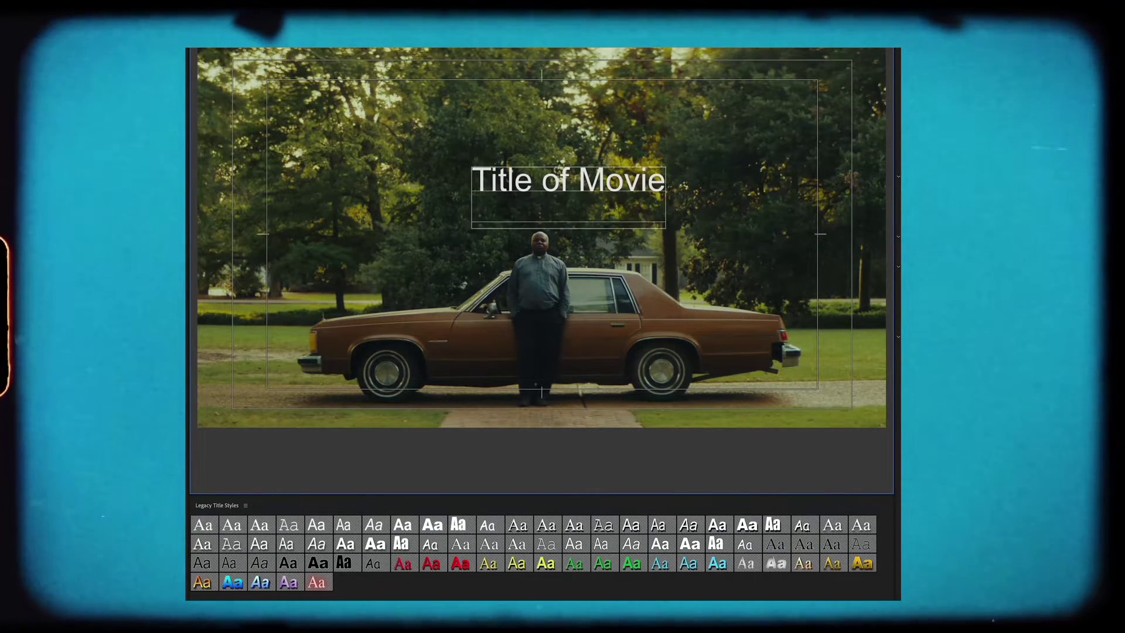
text(Djirected By)
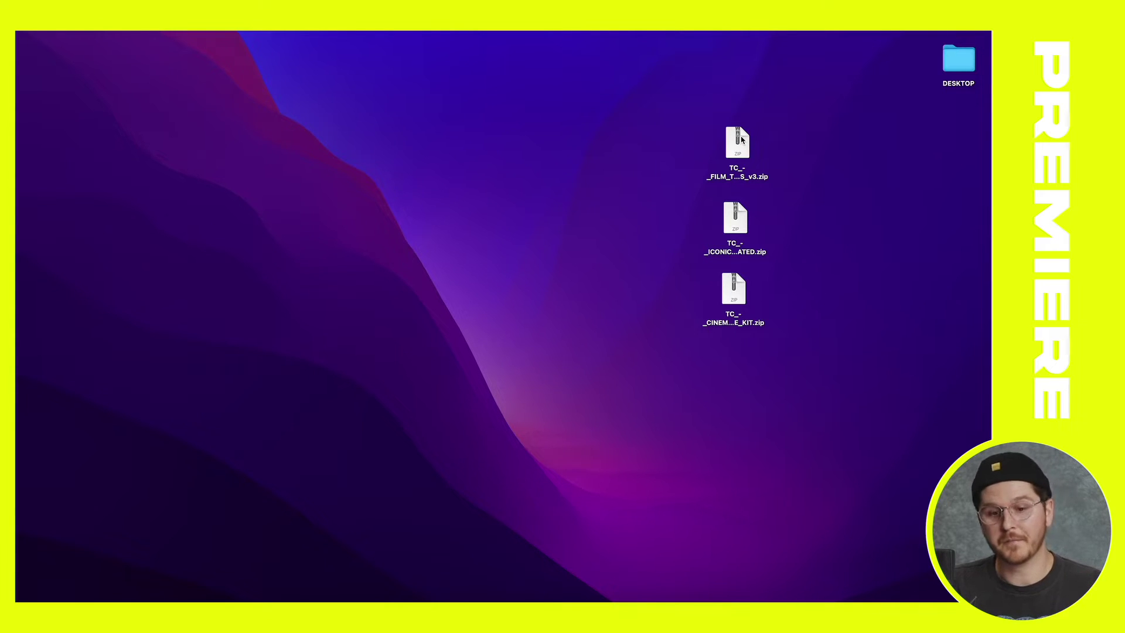
Unzip the FILM_TITLES pack, move the extracted TC_-_FILM_TITLES_v3 folder aside, and open it
double_click(738, 141)
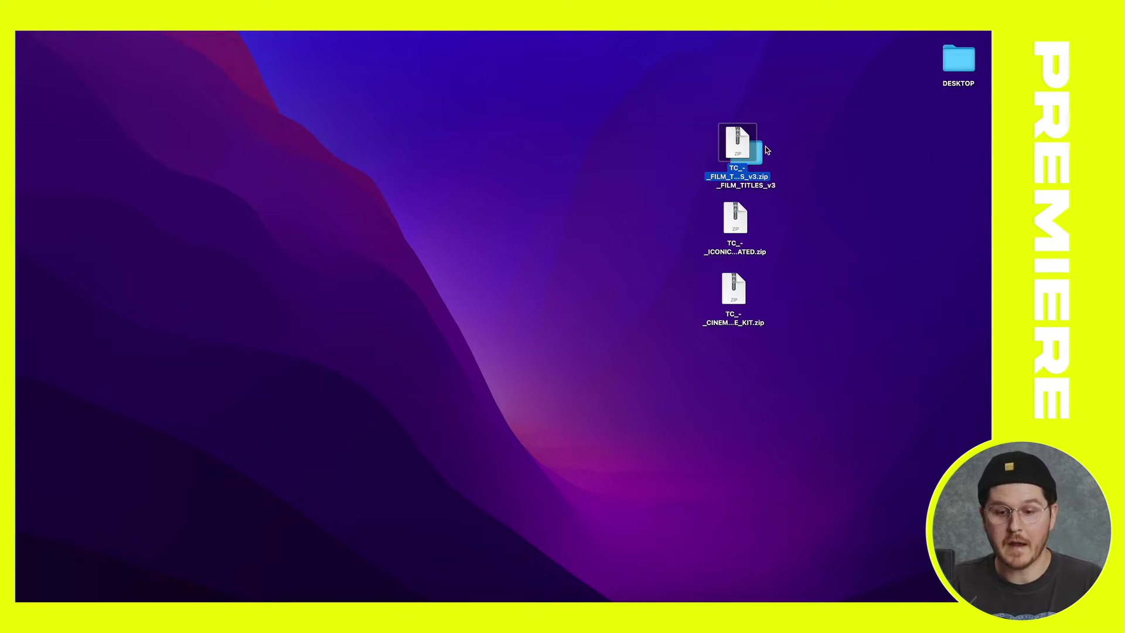
drag(762, 148, 823, 151)
double_click(823, 151)
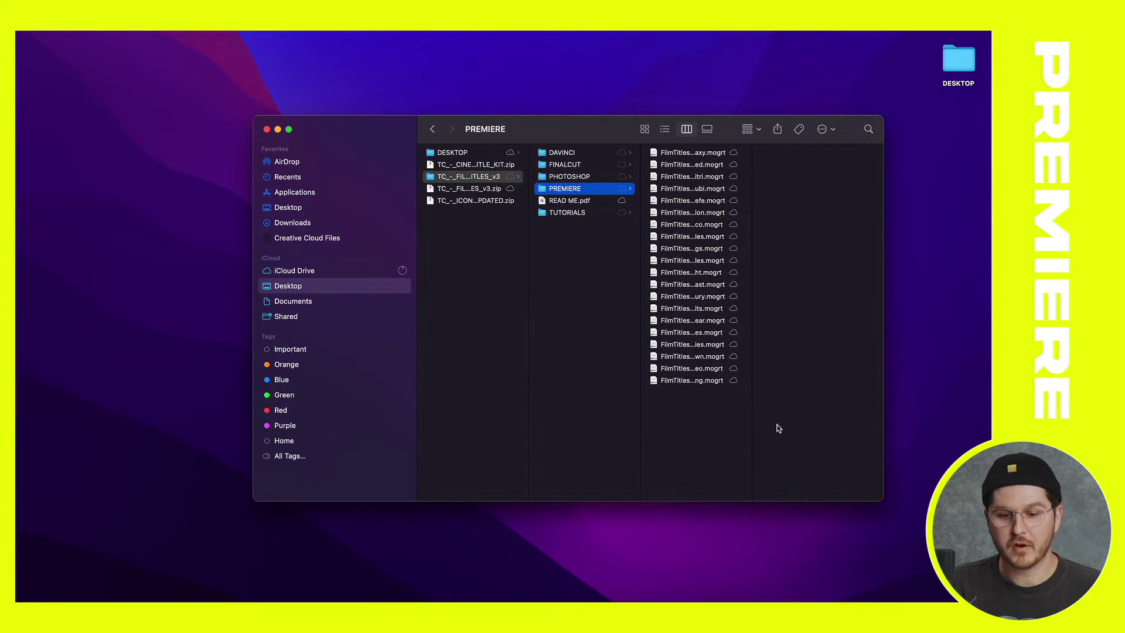
Widen the third Finder column so the full FilmTitles .mogrt names are readable
drag(755, 422, 858, 417)
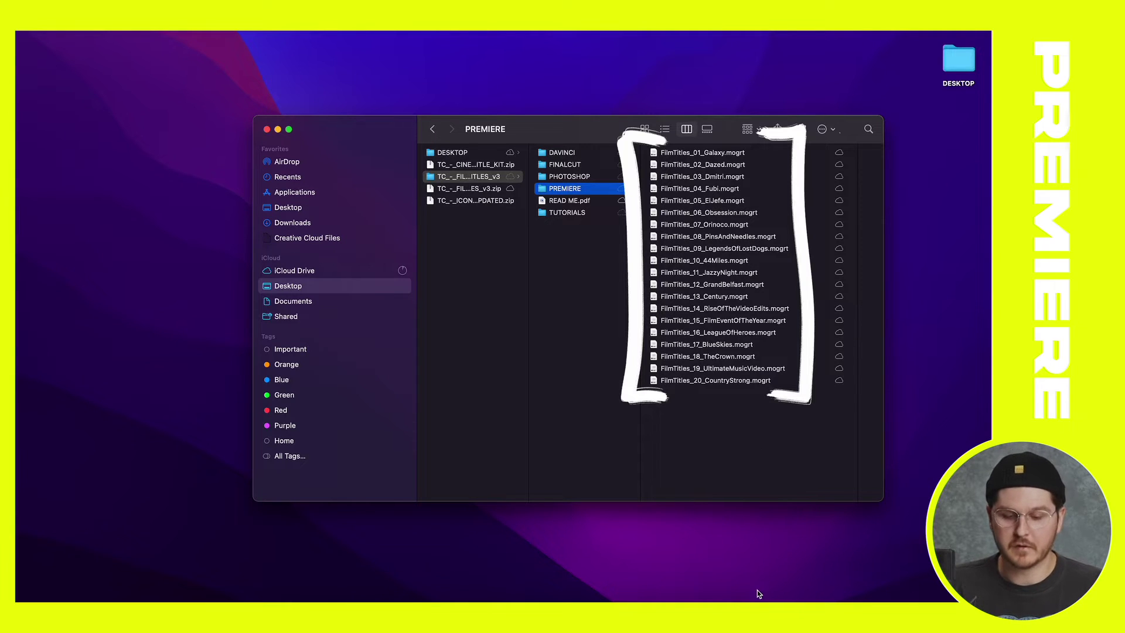
Bring Premiere Pro forward, raise its window, and make the program monitor slightly taller
click(513, 598)
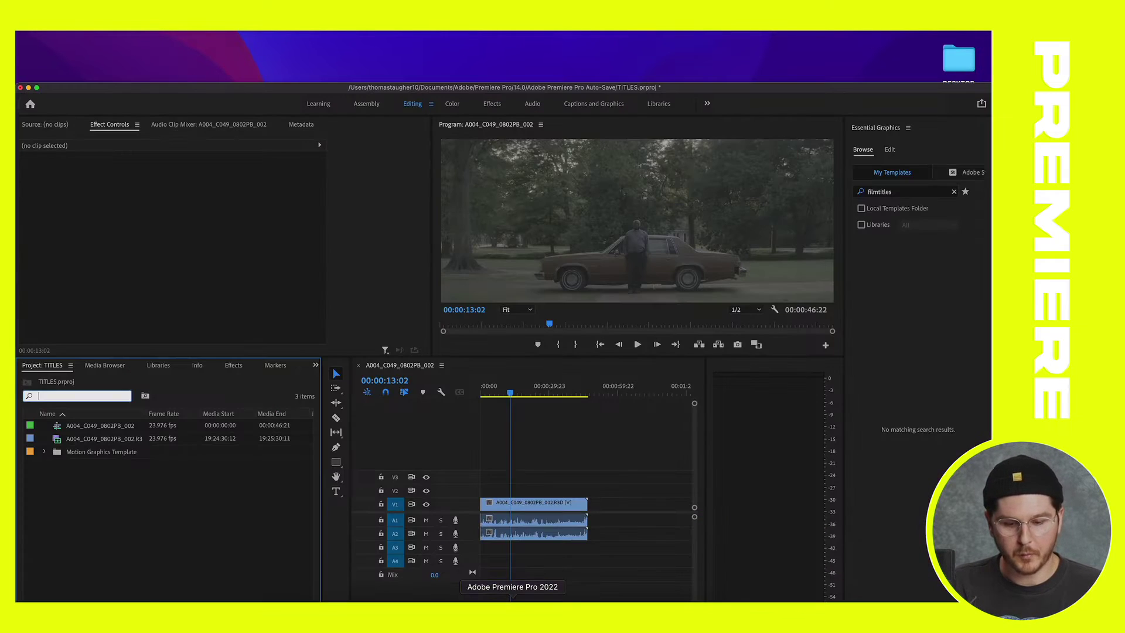
drag(550, 89, 554, 40)
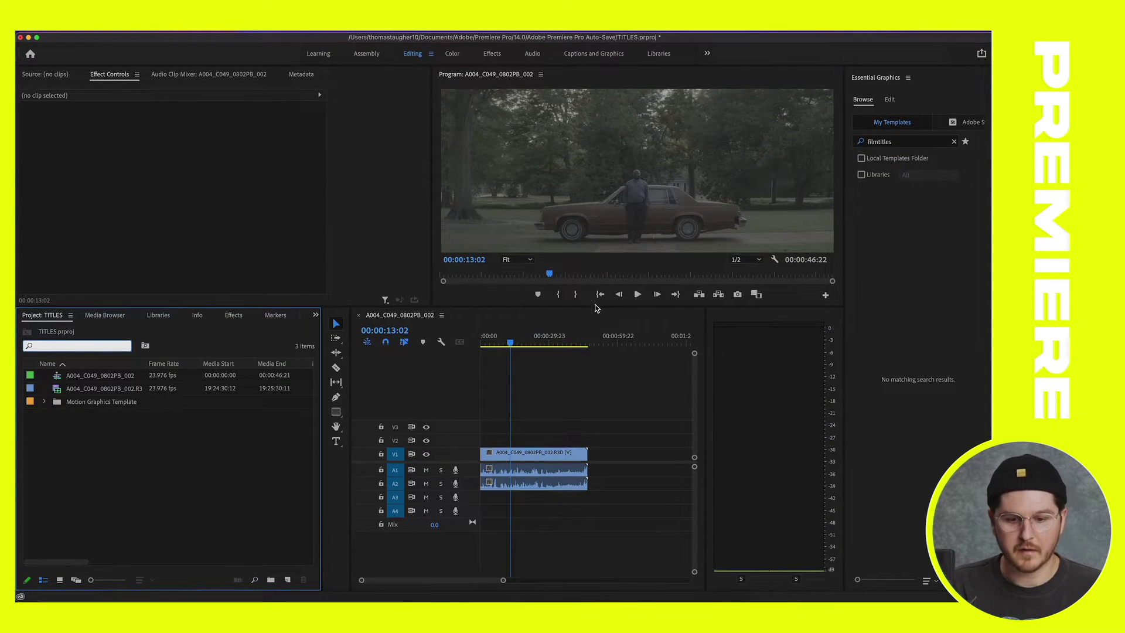
drag(596, 307, 593, 319)
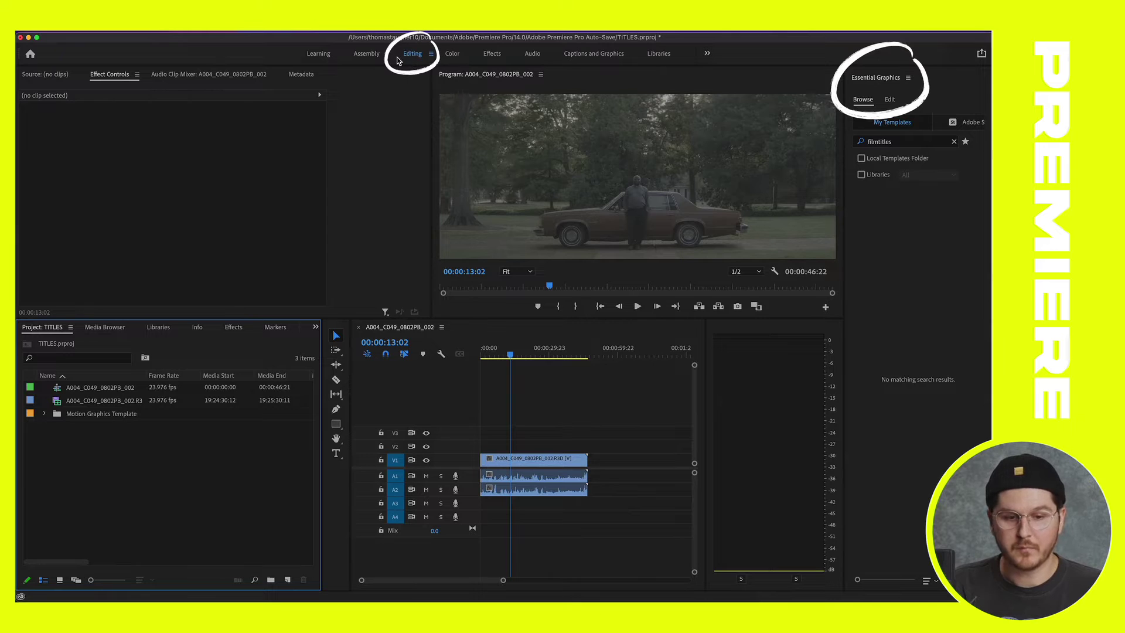
Widen the Essential Graphics panel leftward and switch it to the Browse view
click(359, 30)
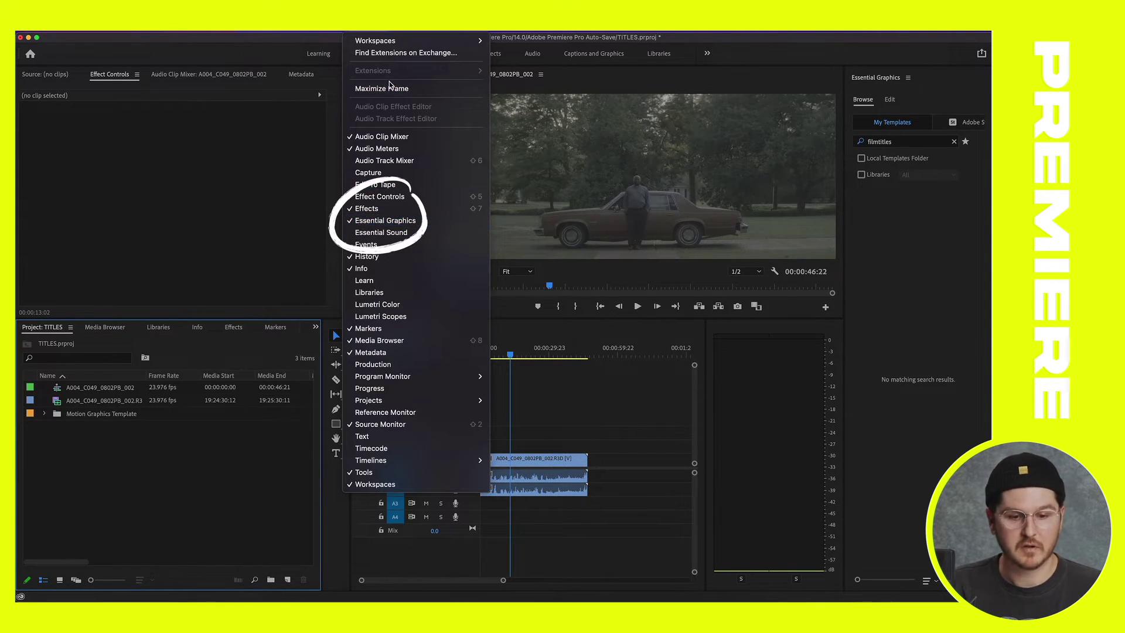
key(Escape)
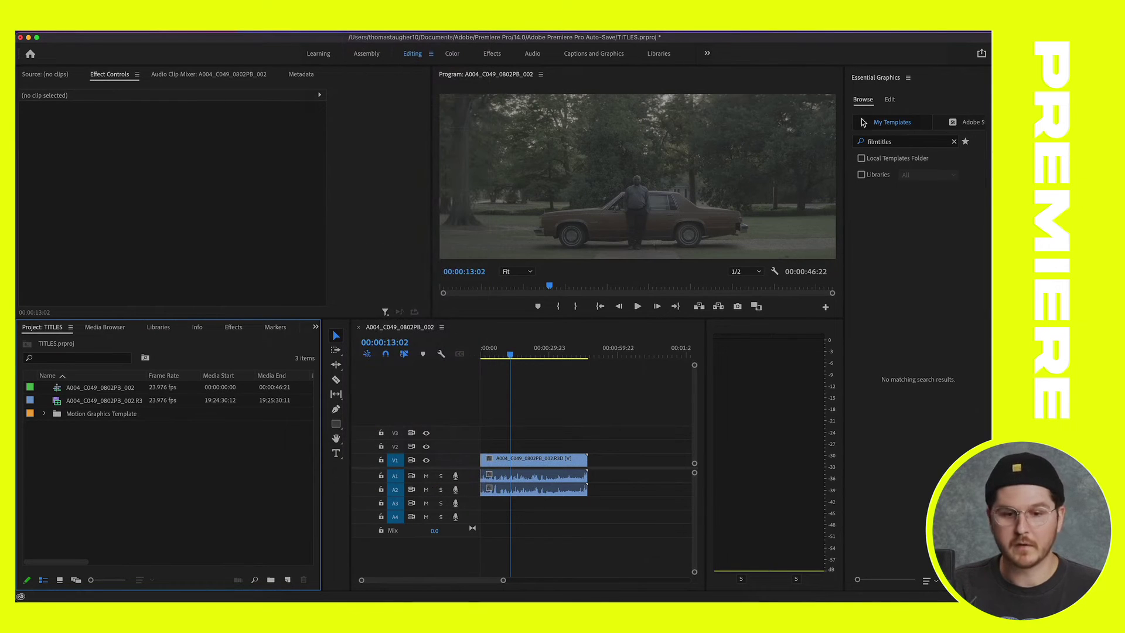
drag(843, 100, 730, 103)
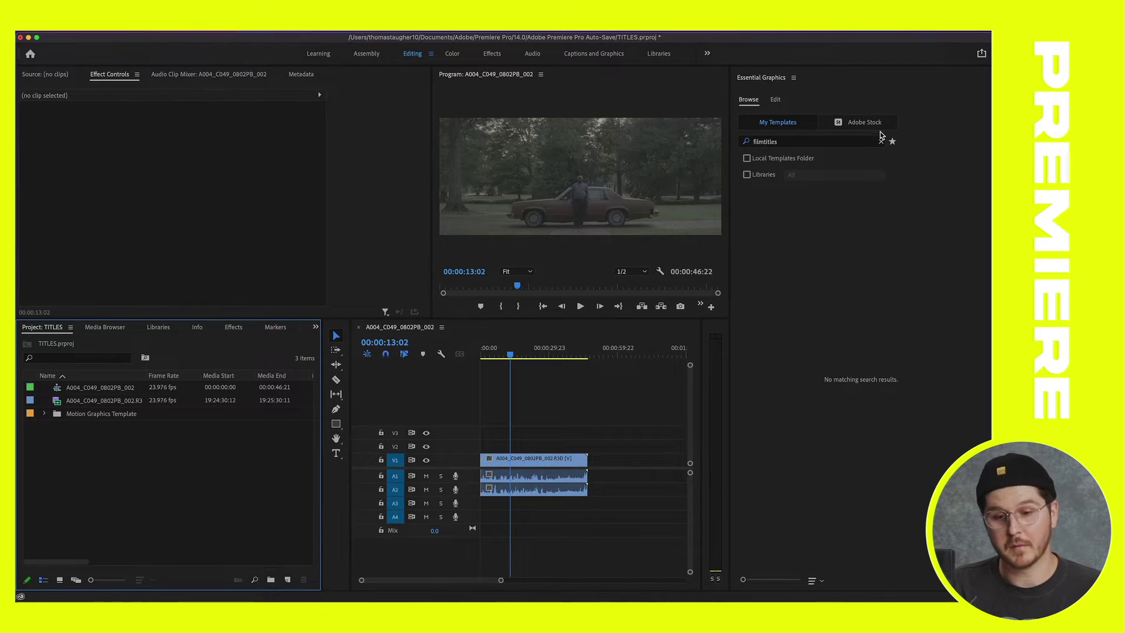
click(821, 84)
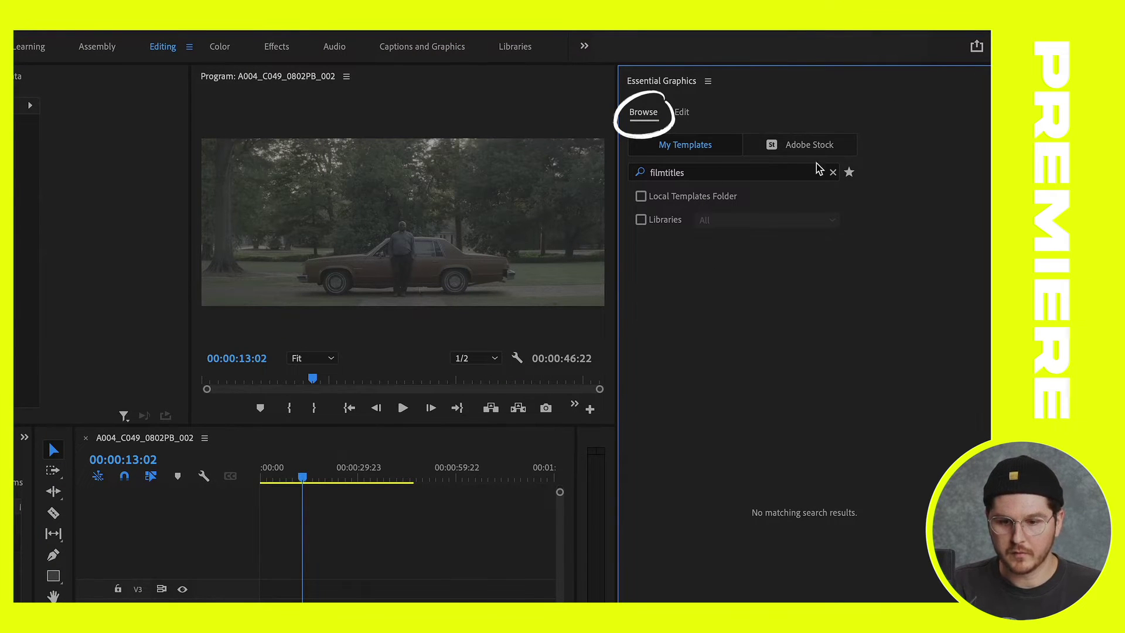
Clear the filmtitles search, scroll the built-in templates, and drag Premiere's window down
click(833, 172)
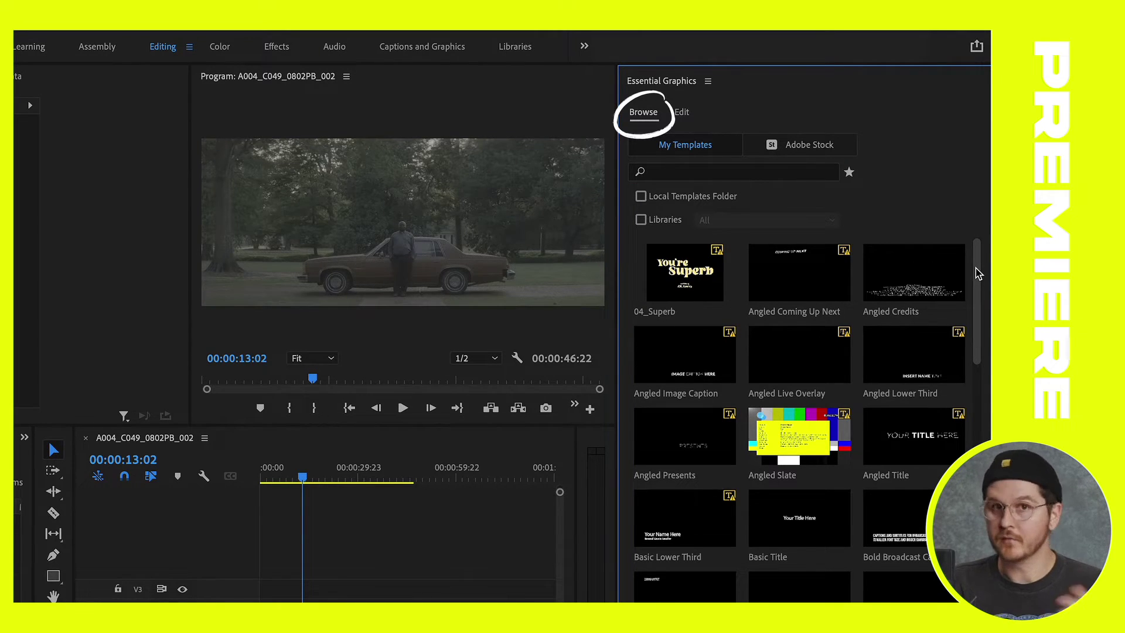
drag(978, 274, 988, 431)
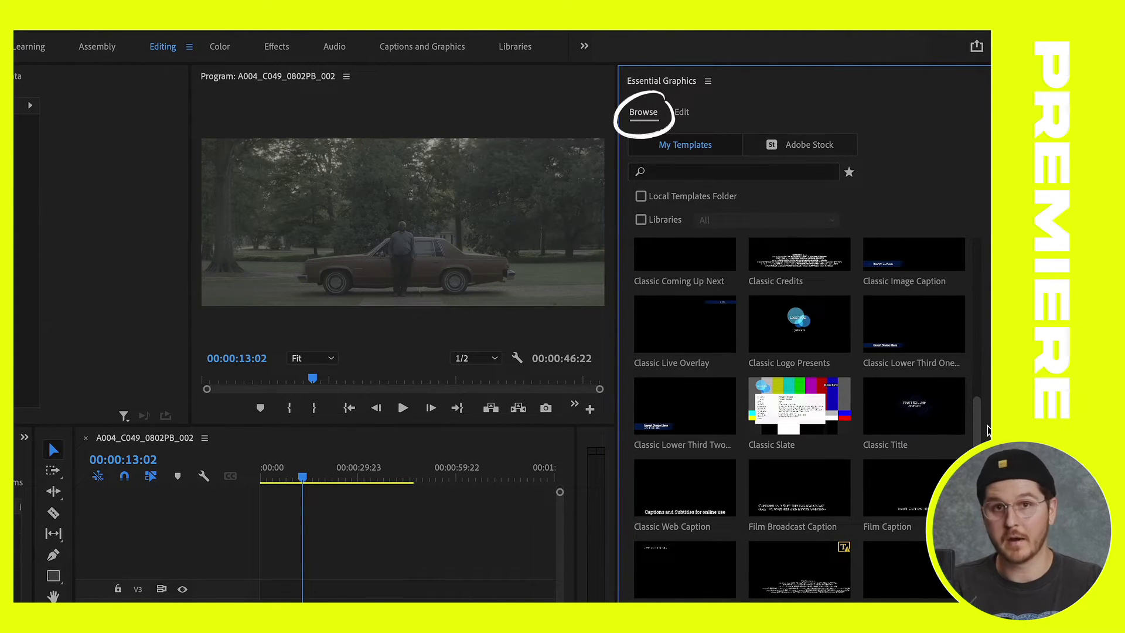
drag(988, 431, 978, 246)
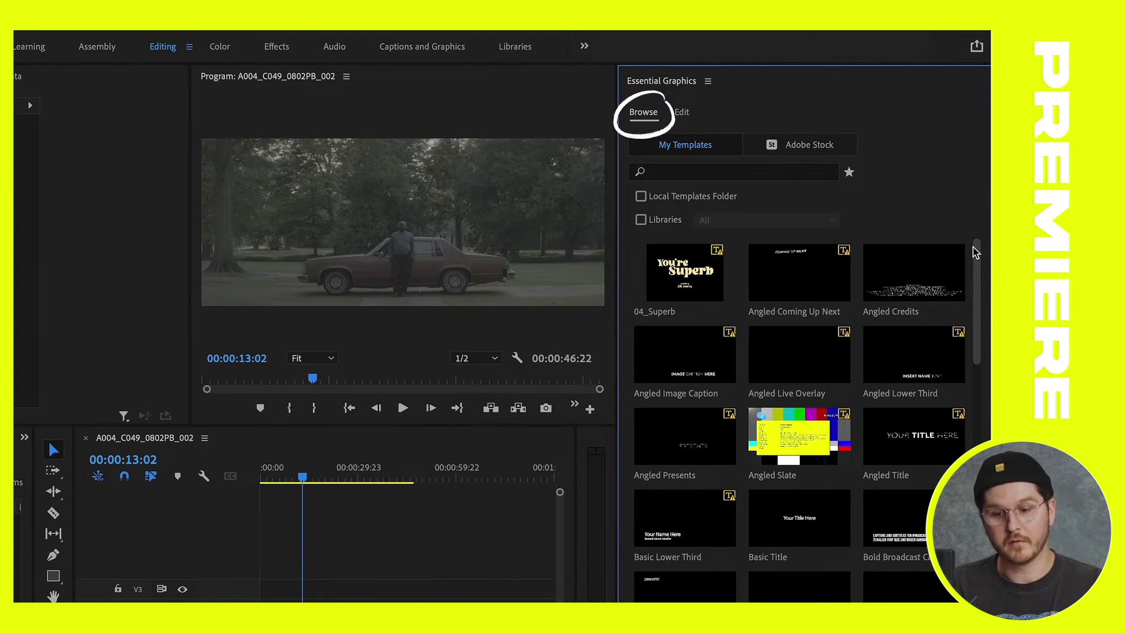
drag(975, 252, 957, 201)
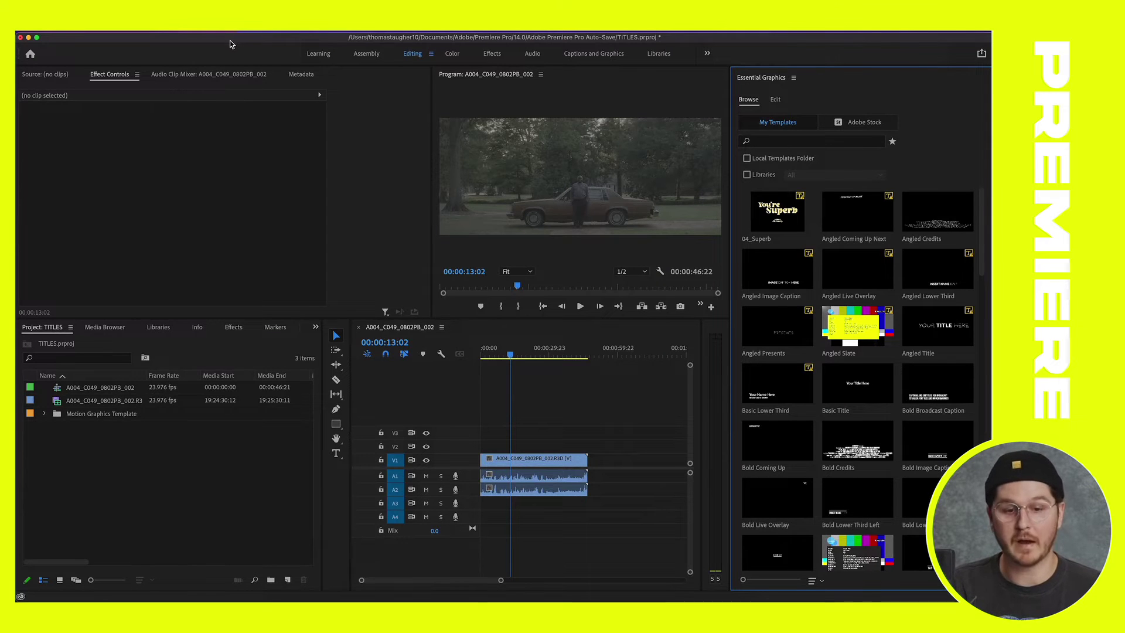
drag(231, 39, 241, 199)
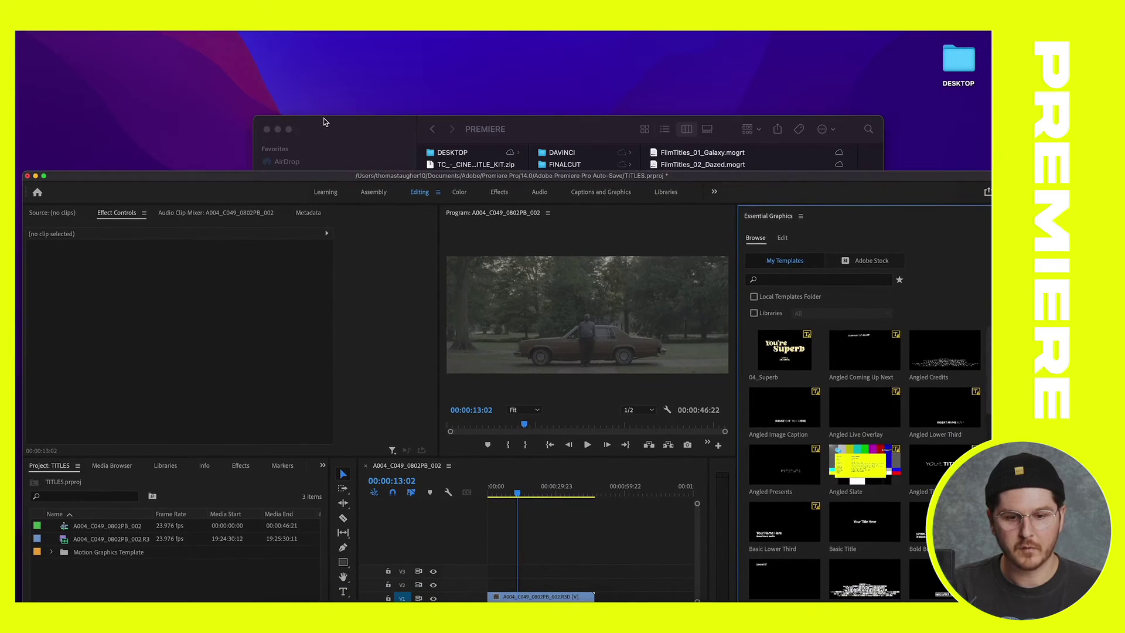
Select all 20 FilmTitles .mogrt files in Finder and drop them onto Premiere's Essential Graphics panel
drag(324, 117, 112, 45)
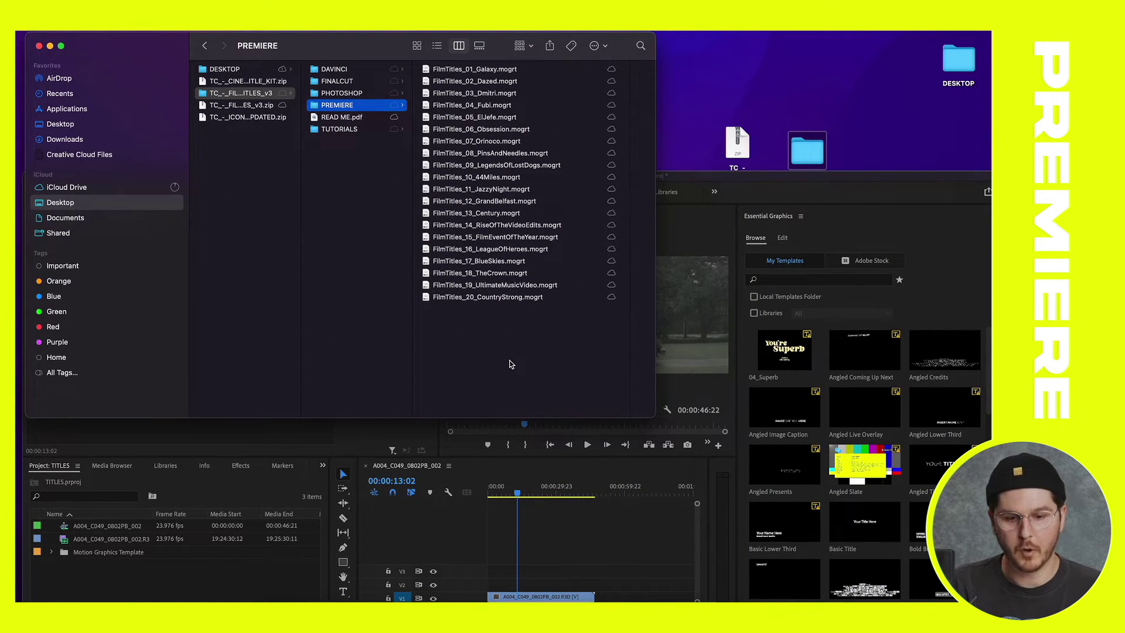
drag(512, 364, 495, 66)
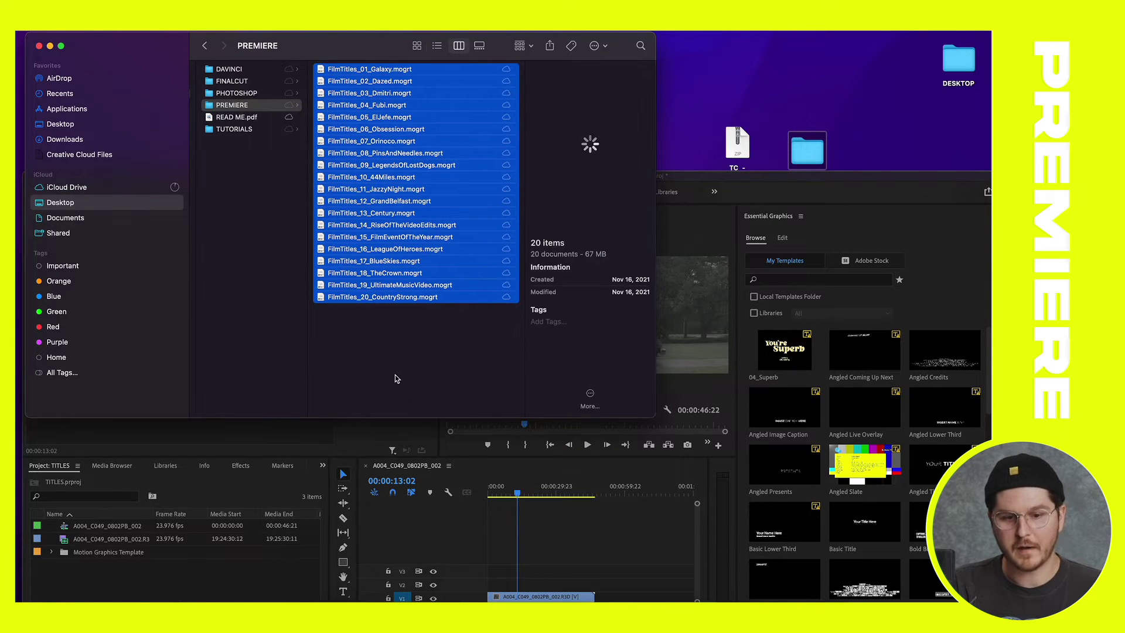
click(395, 378)
key(super+a)
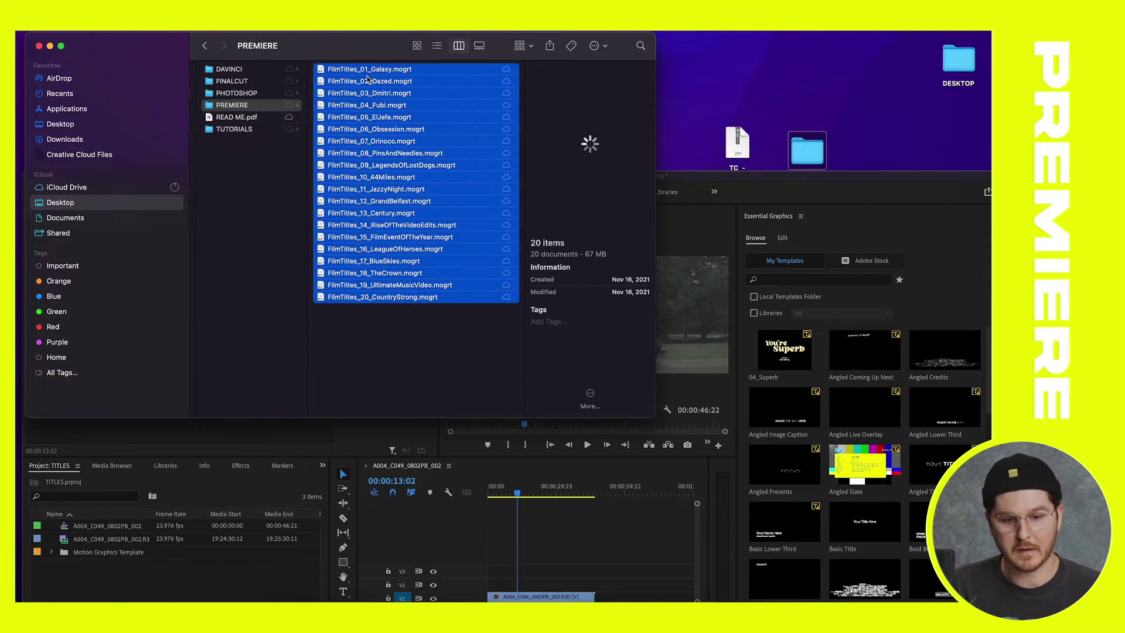
drag(478, 151, 835, 376)
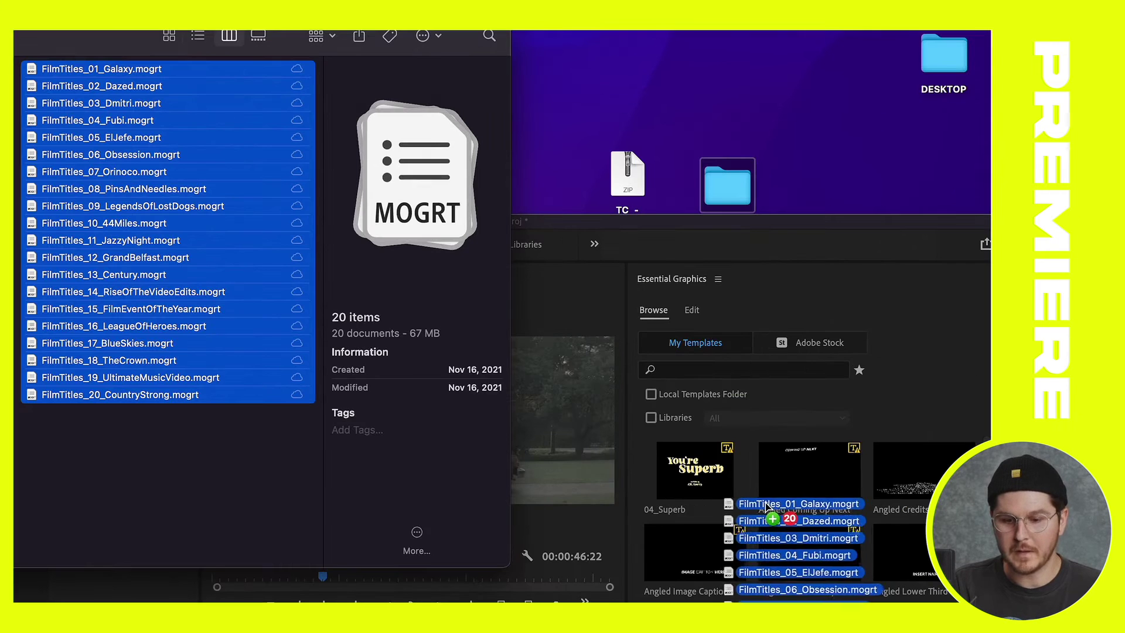
drag(767, 507, 765, 519)
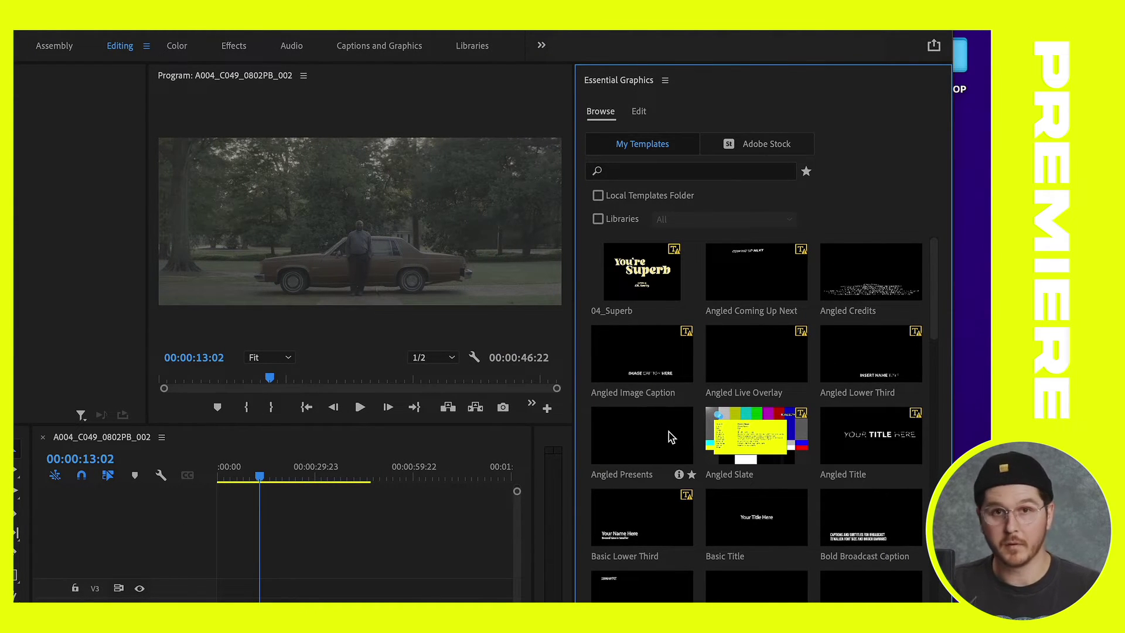
Search the installed templates for 'filmtitles' and scroll the results back to the top
click(633, 170)
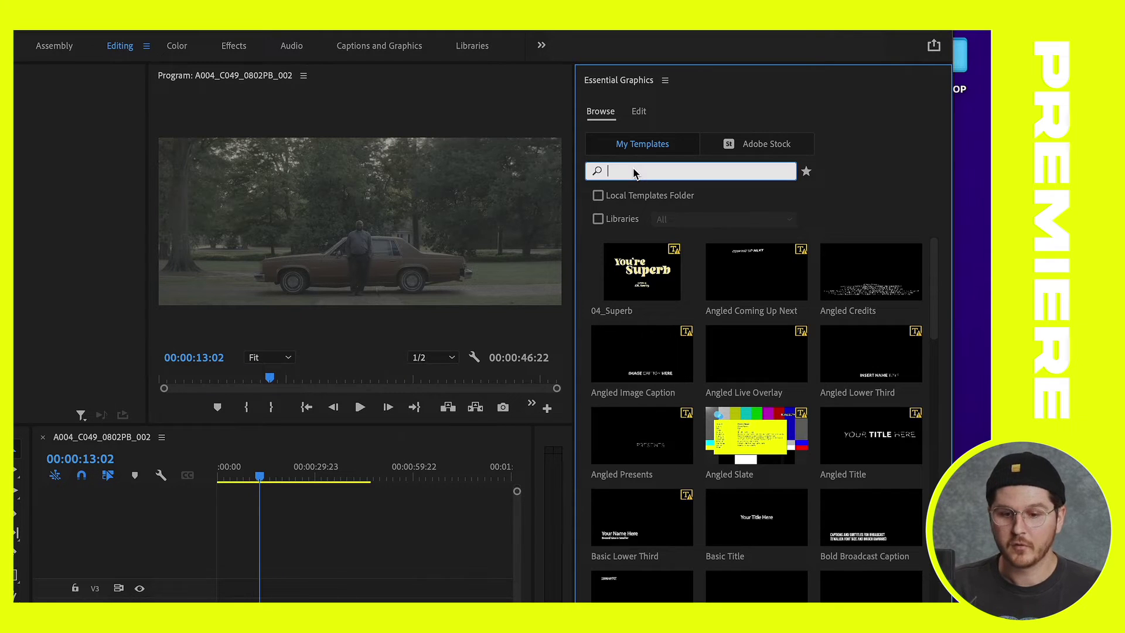
text(filmtitles)
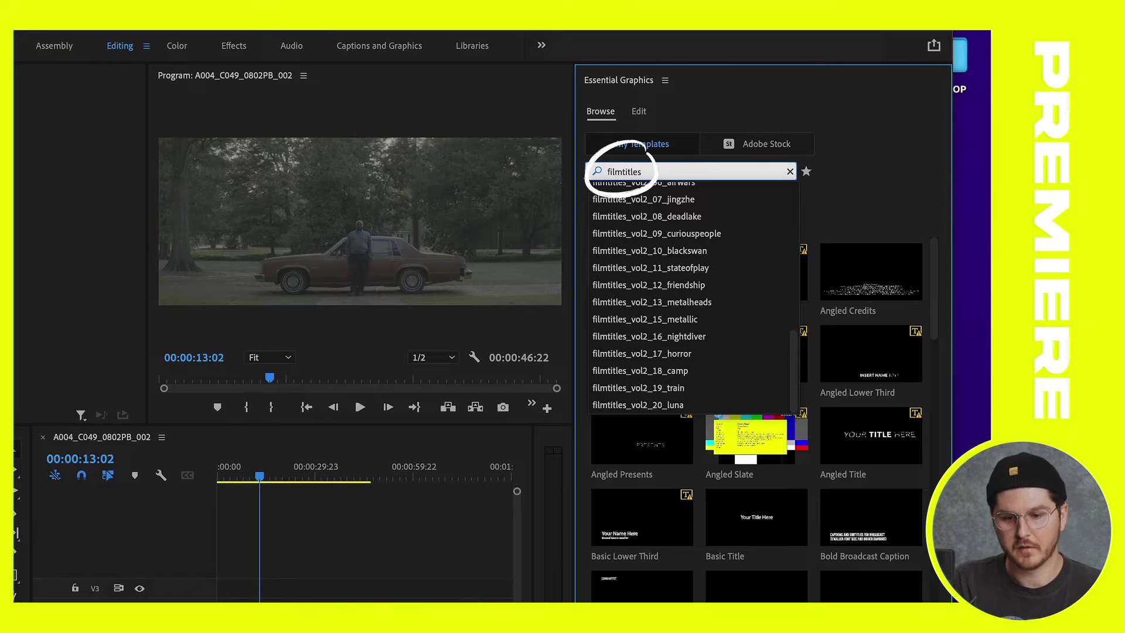
key(Return)
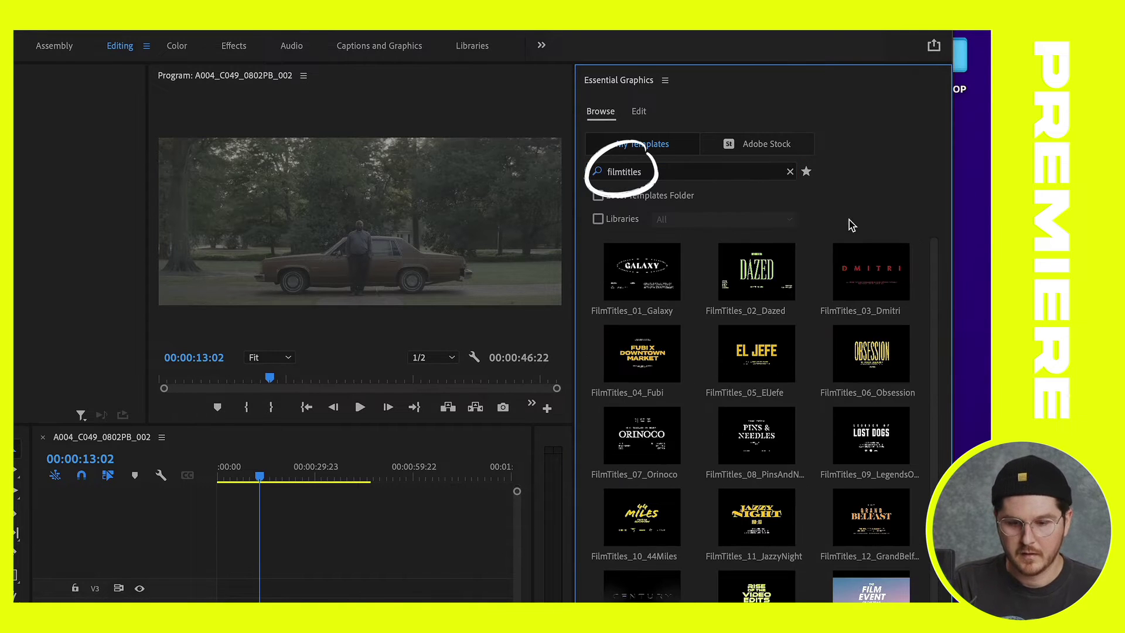
scroll(932, 305, down, 2)
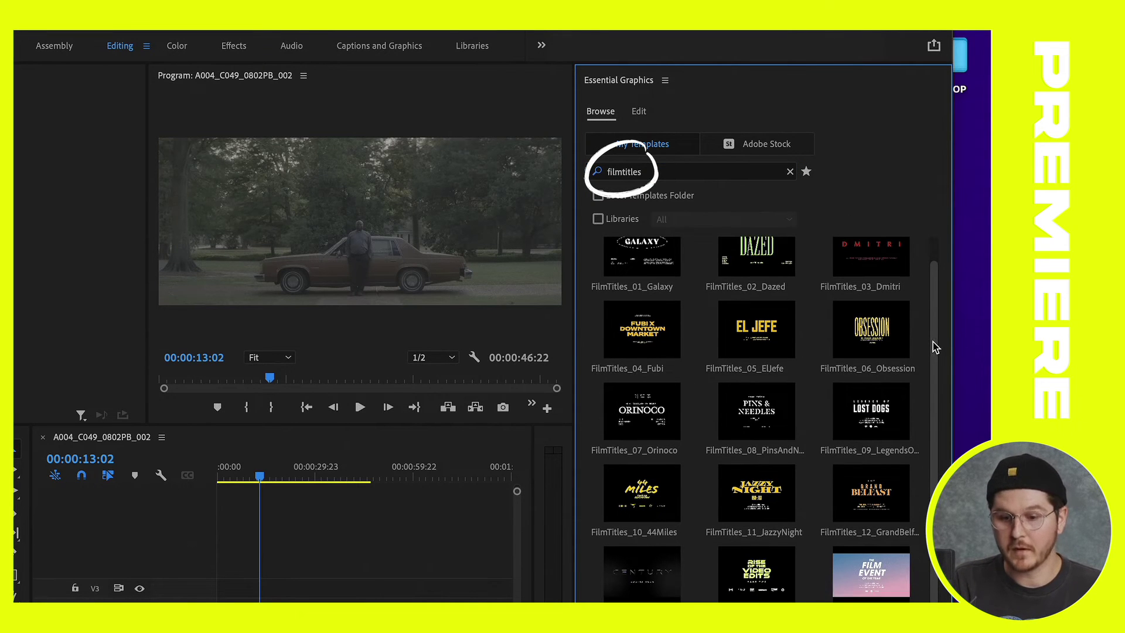
drag(933, 342, 932, 262)
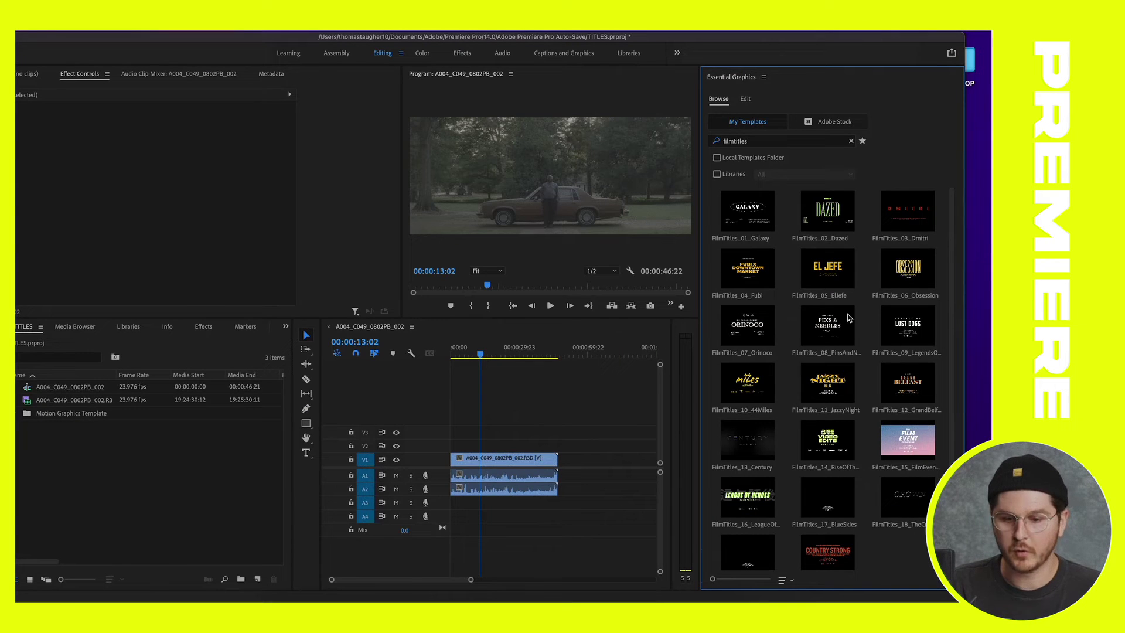
Drop FilmTitles_04_Fubi onto V2 above the car footage and widen the Program monitor
click(756, 269)
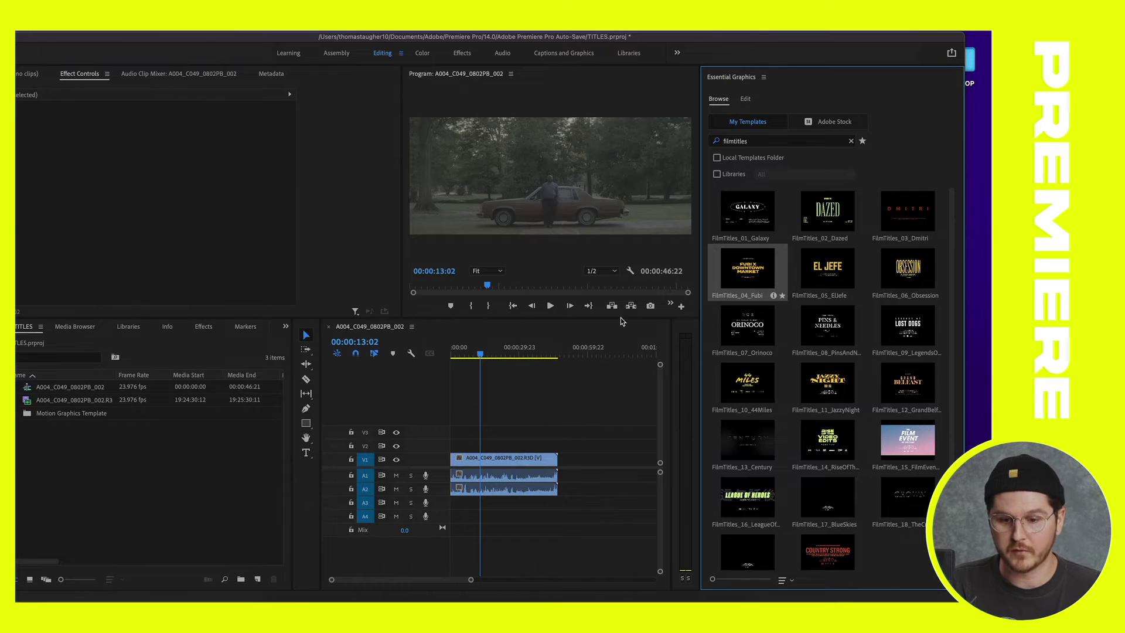
drag(623, 321, 472, 448)
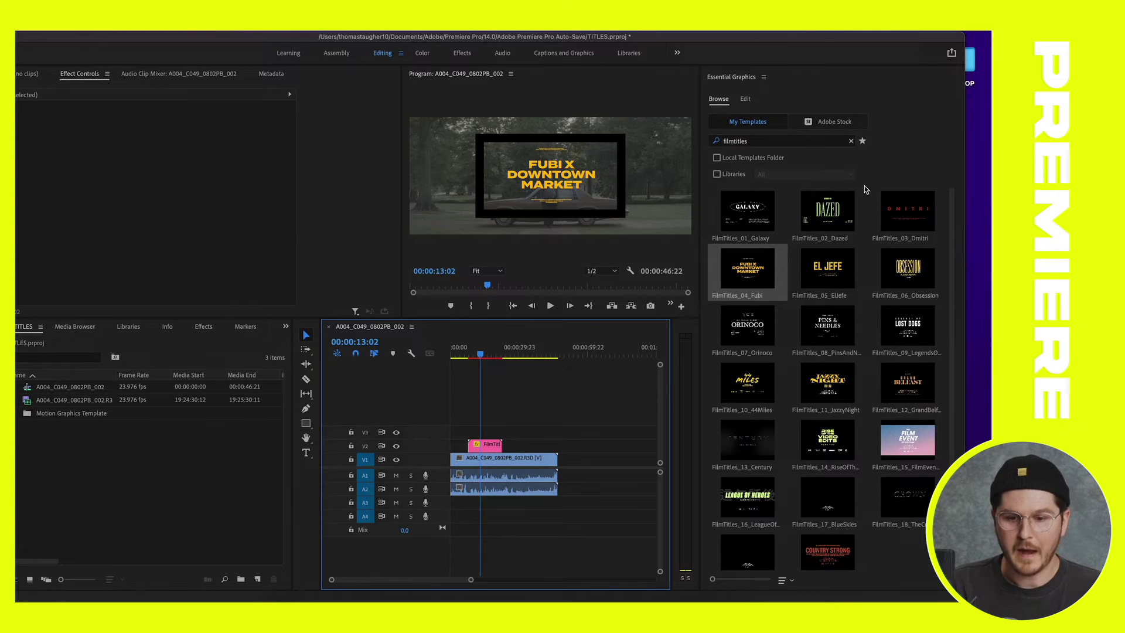
drag(699, 119, 749, 119)
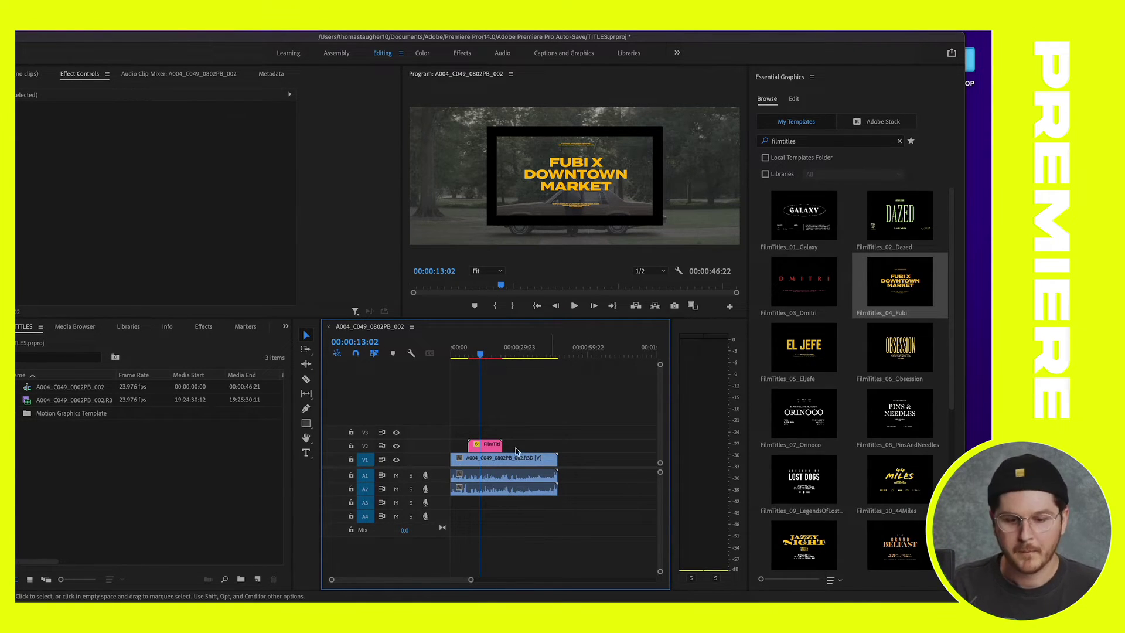
Select the Fubi title clip, make track V2 much taller, and zoom the timeline in
click(494, 448)
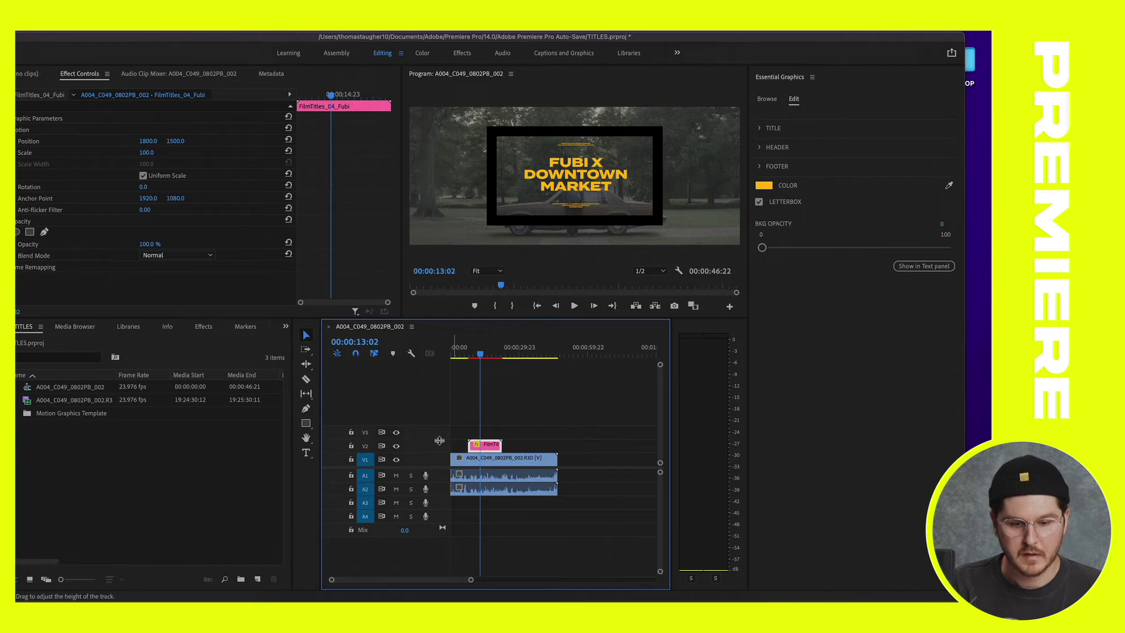
drag(440, 431, 441, 382)
key(equal)
key(equal)
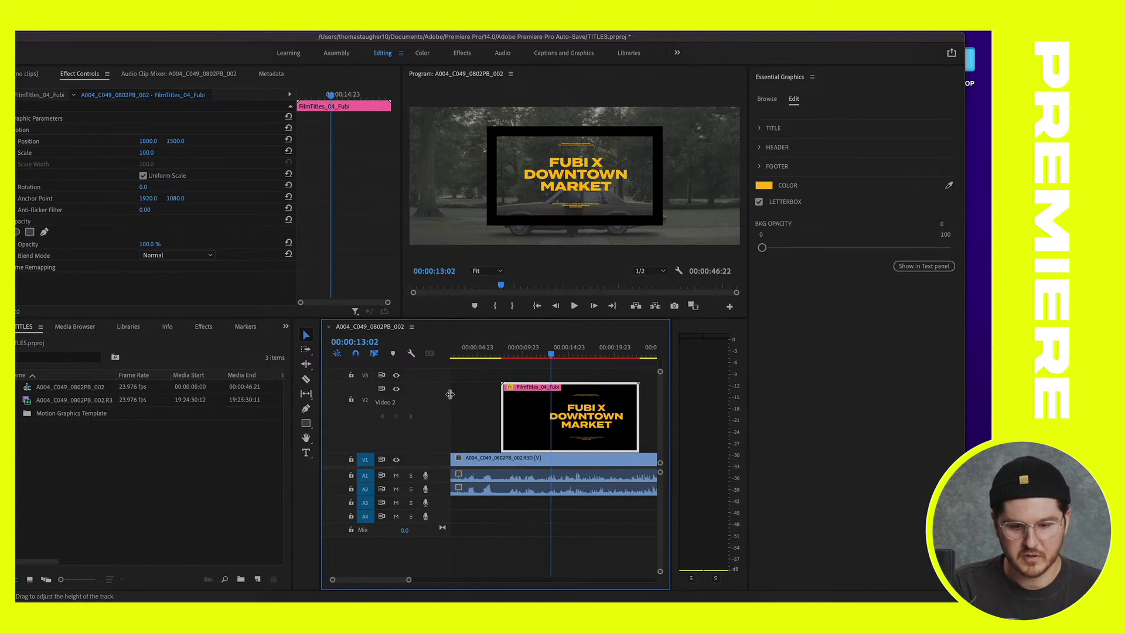
click(486, 432)
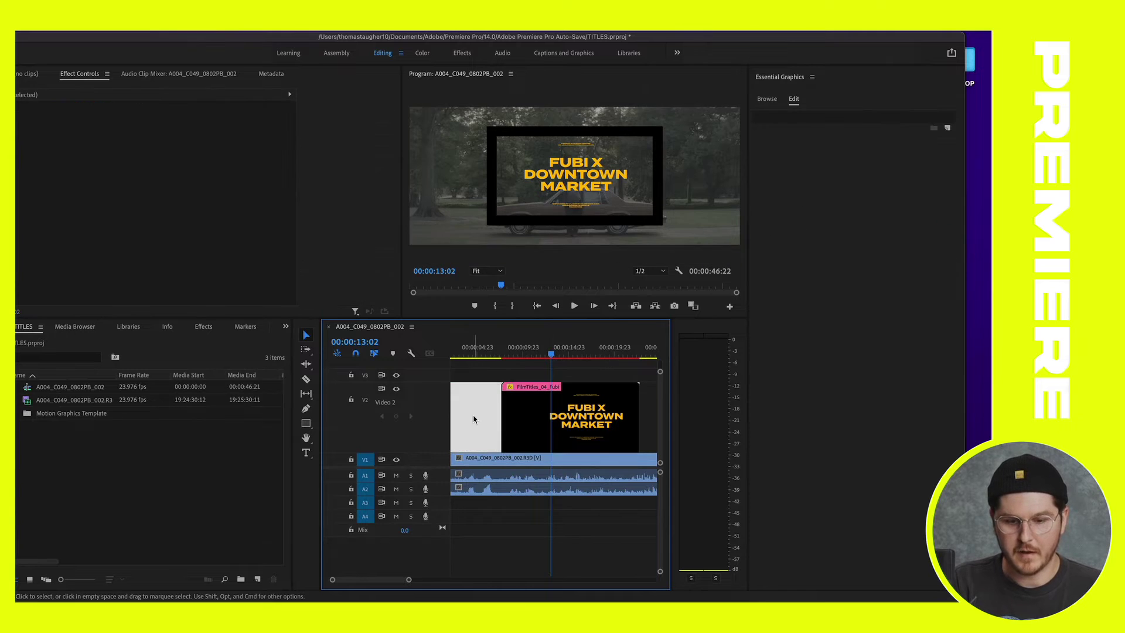
click(534, 410)
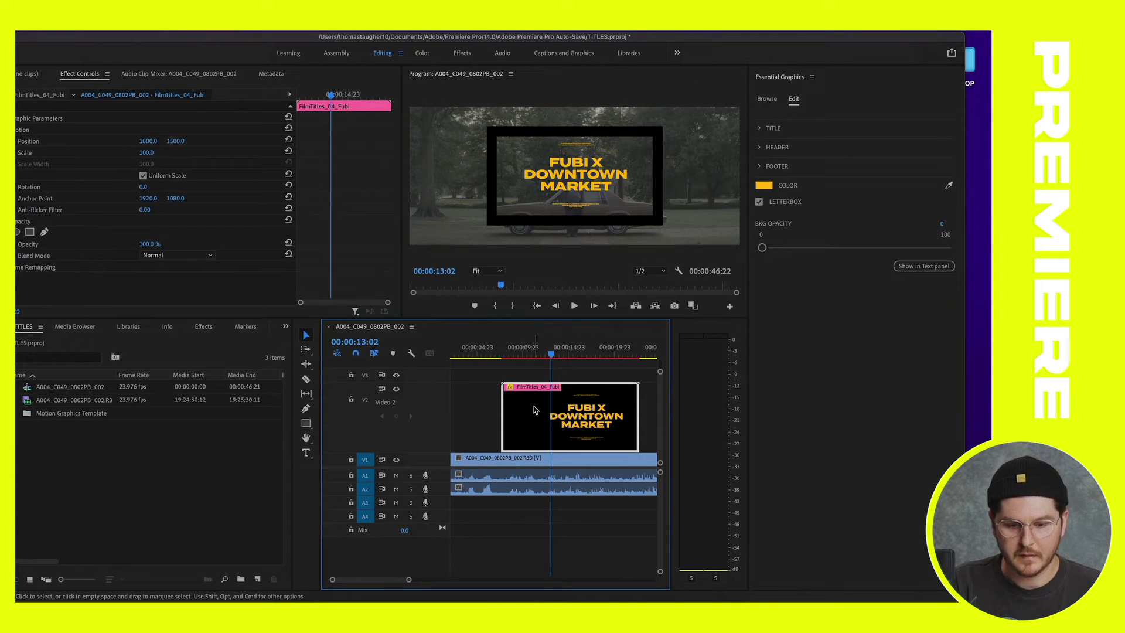
drag(163, 36, 190, 39)
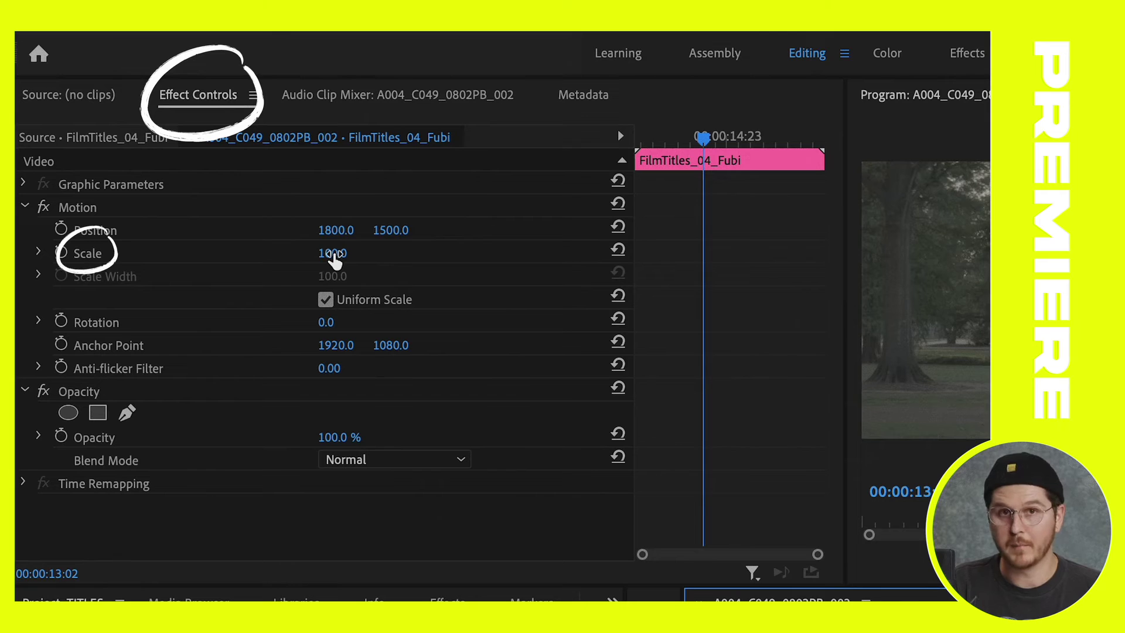
Scrub the title's Scale in Effect Controls from 100 to 144
click(332, 258)
drag(332, 253, 357, 253)
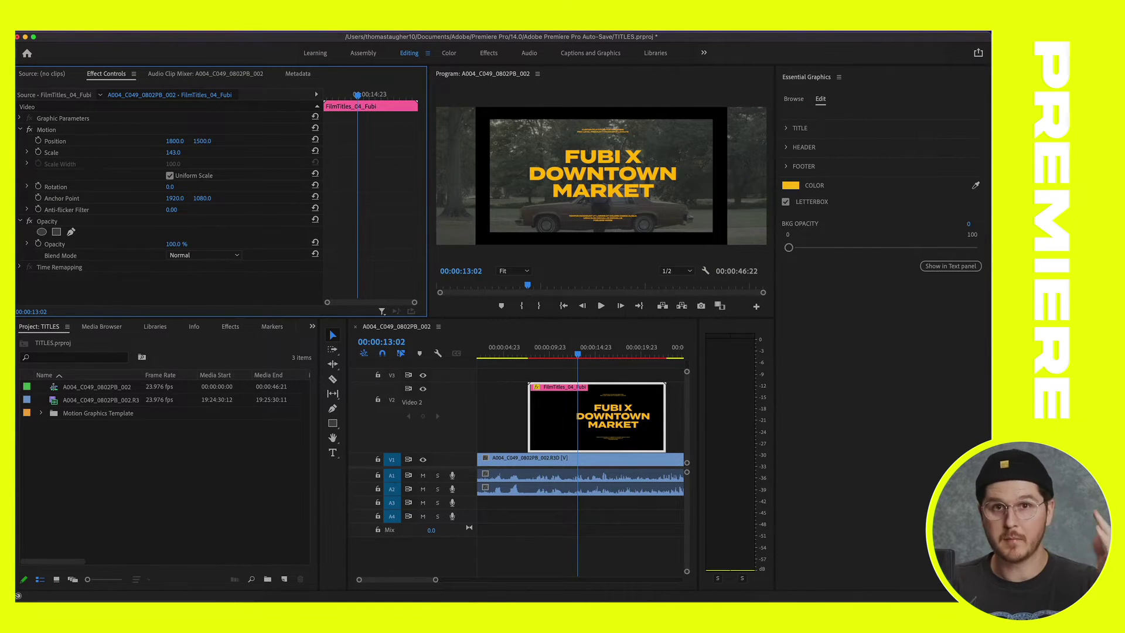
mouse_move(173, 152)
mouse_down()
mouse_move(298, 153)
mouse_move(172, 152)
mouse_move(181, 153)
mouse_up()
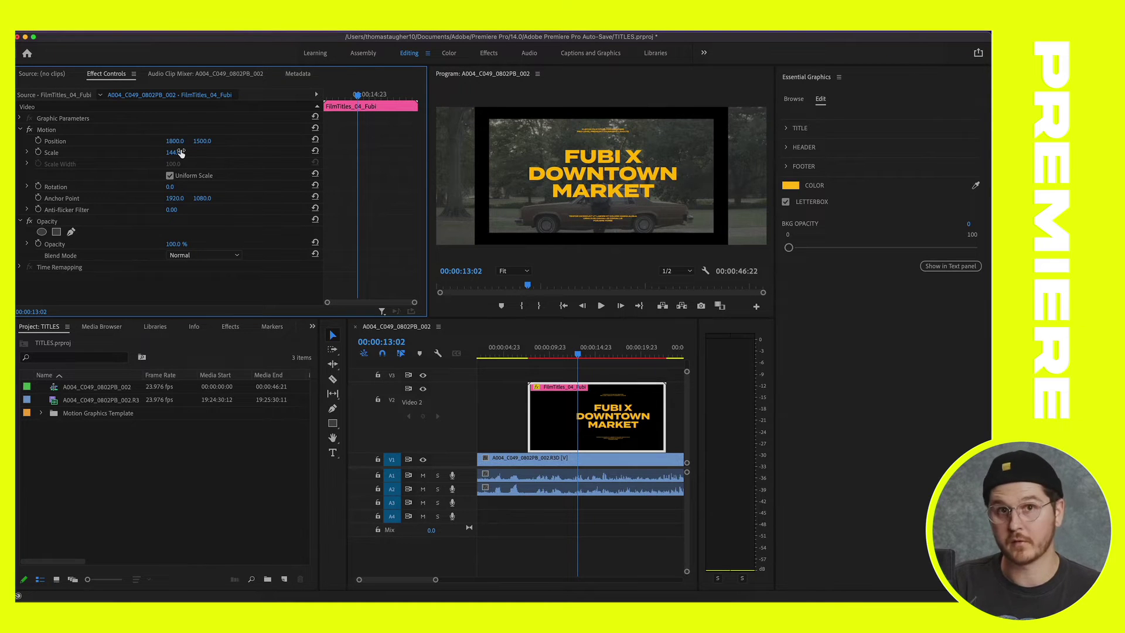
click(521, 438)
click(557, 429)
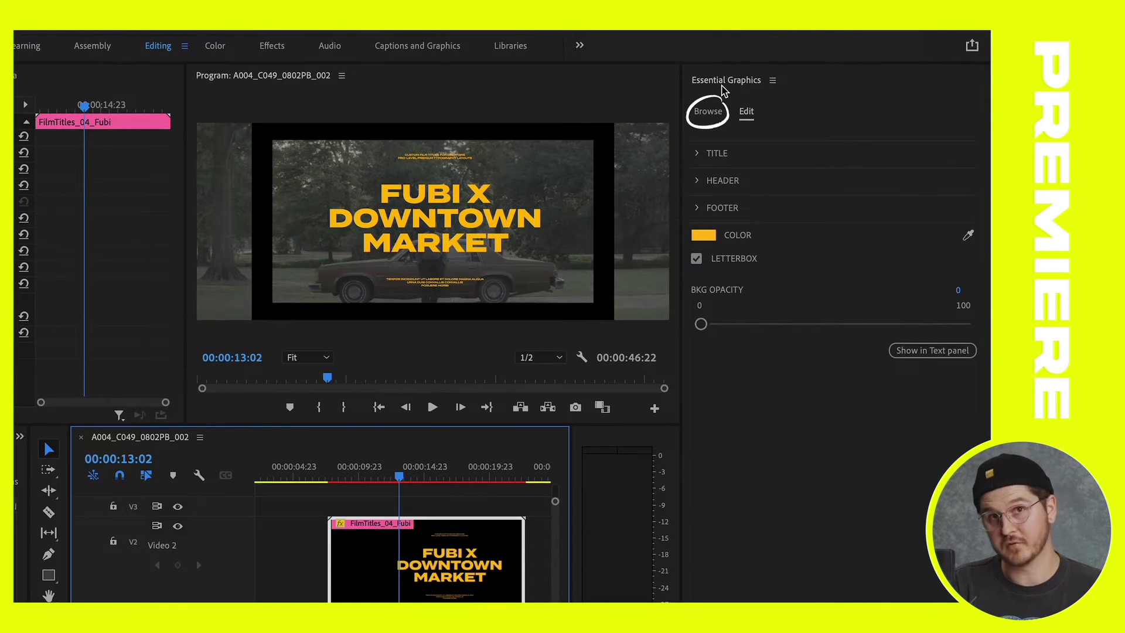
Switch Essential Graphics to Edit, expand TITLE, HEADER and FOOTER, and select the Title text
click(707, 114)
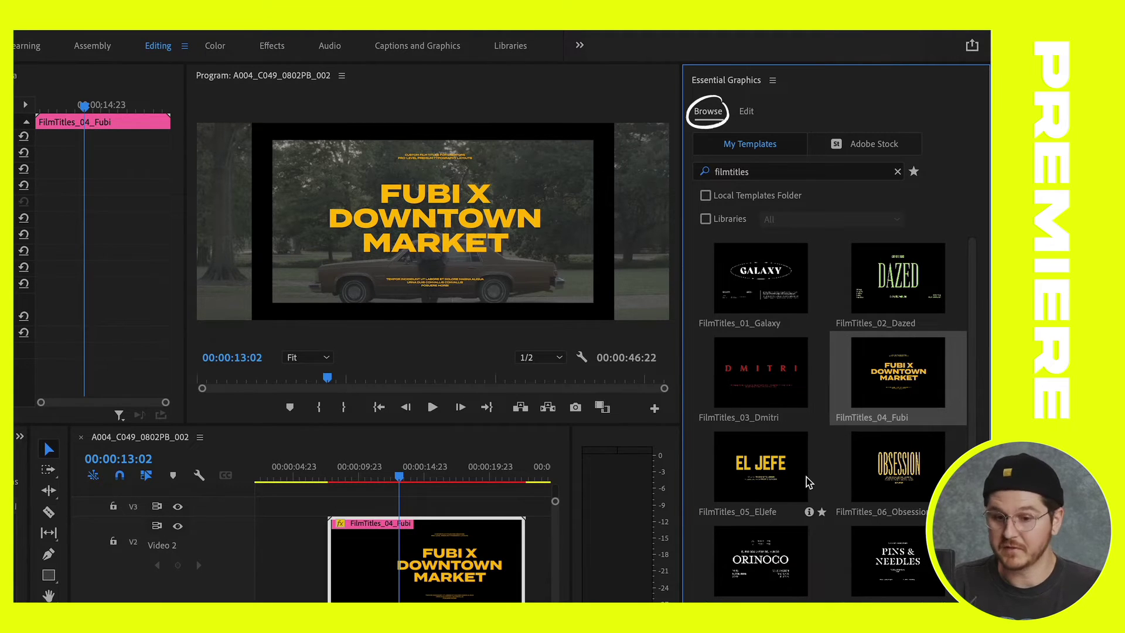
click(748, 114)
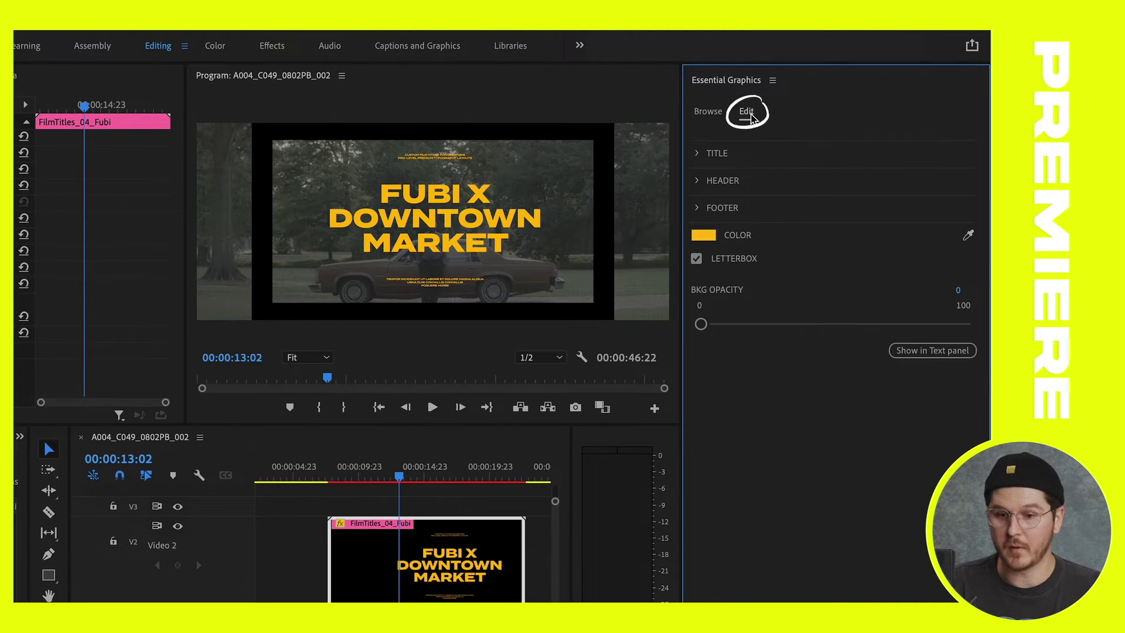
click(698, 152)
click(700, 300)
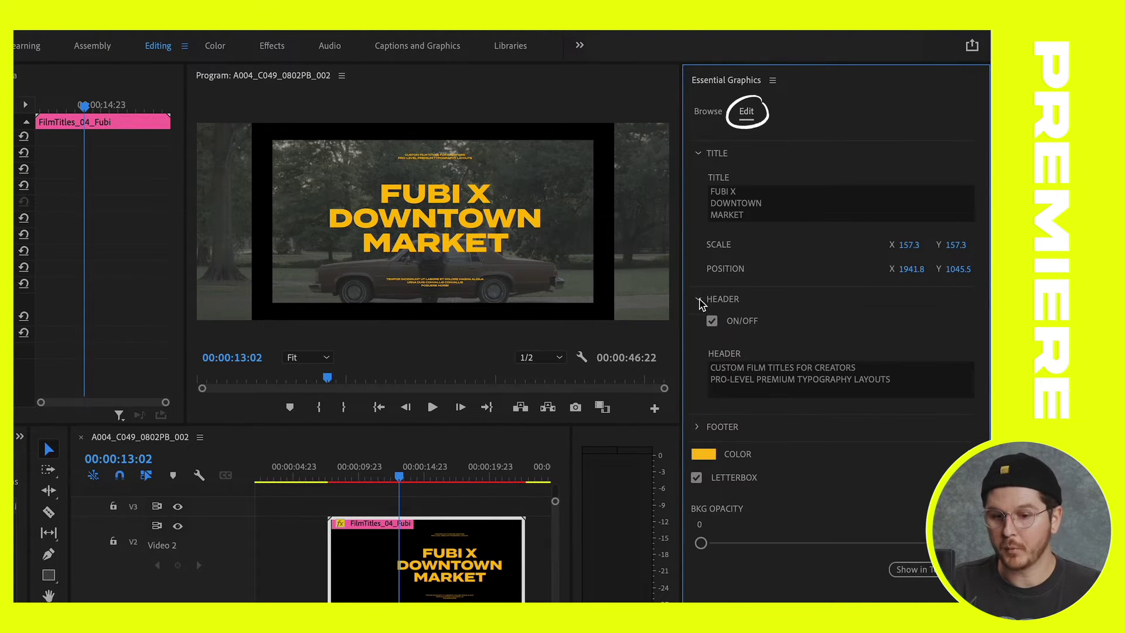
click(700, 428)
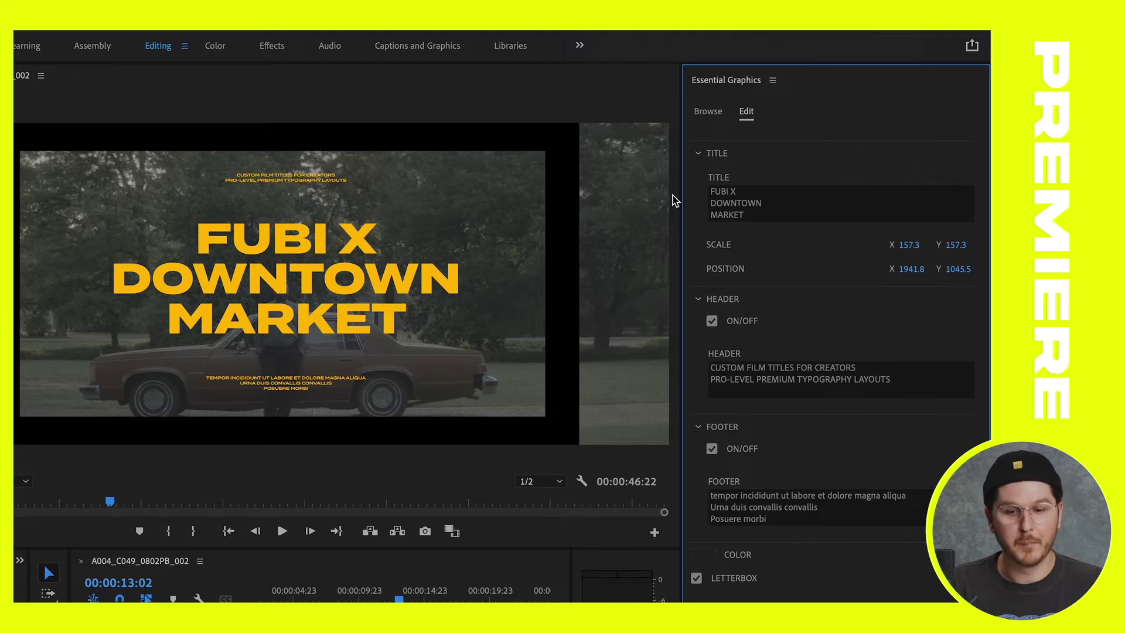
click(807, 220)
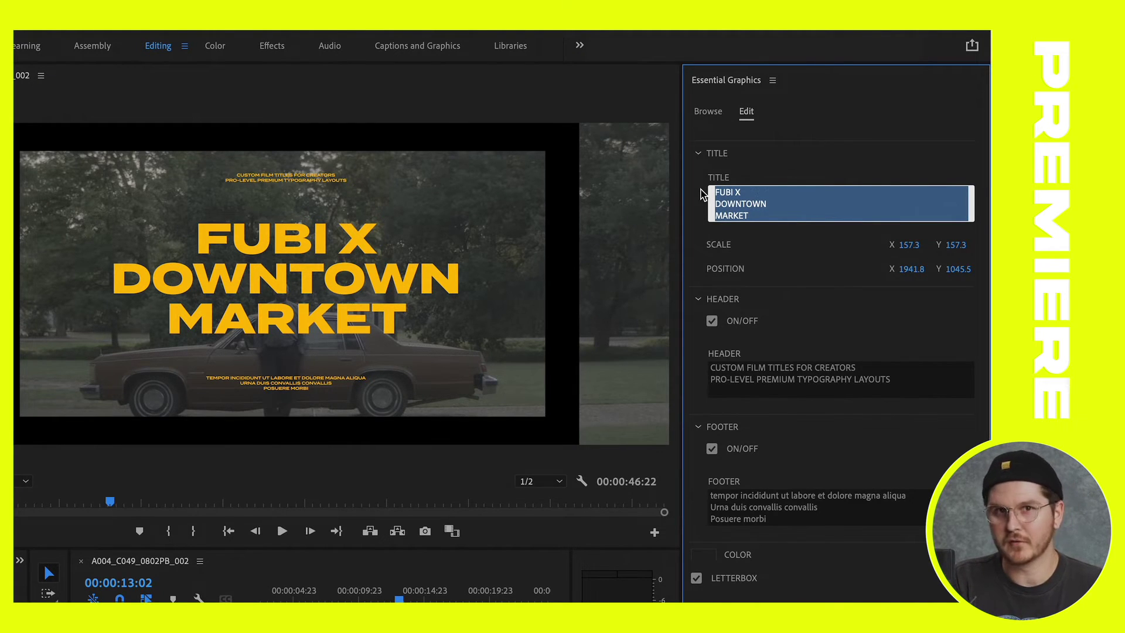
Retype the main title as THE / LAST / ROAD on three lines, leaving the header text unchanged
text(TH)
key(BackSpace)
key(BackSpace)
text(THE)
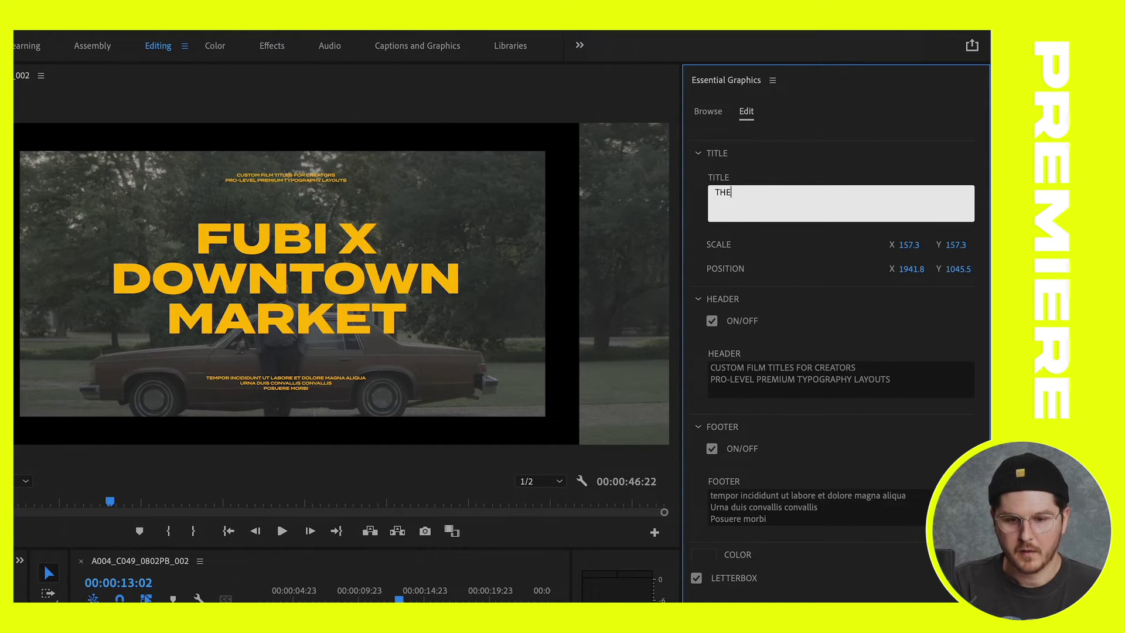
key(Return)
text(LAST)
key(Return)
text(R)
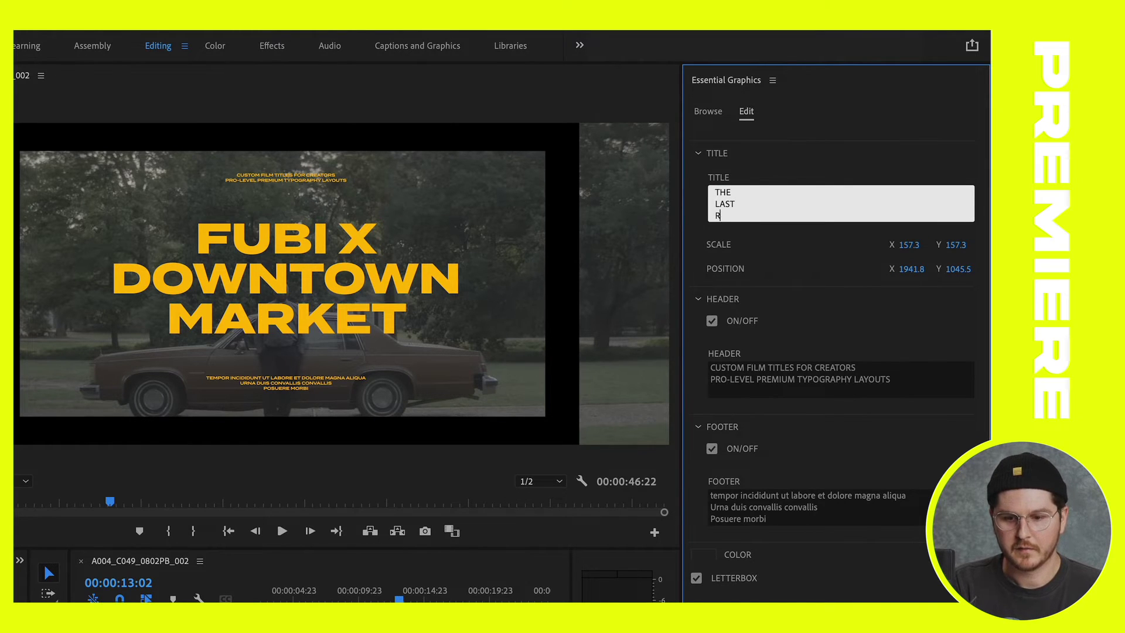
text(OAD)
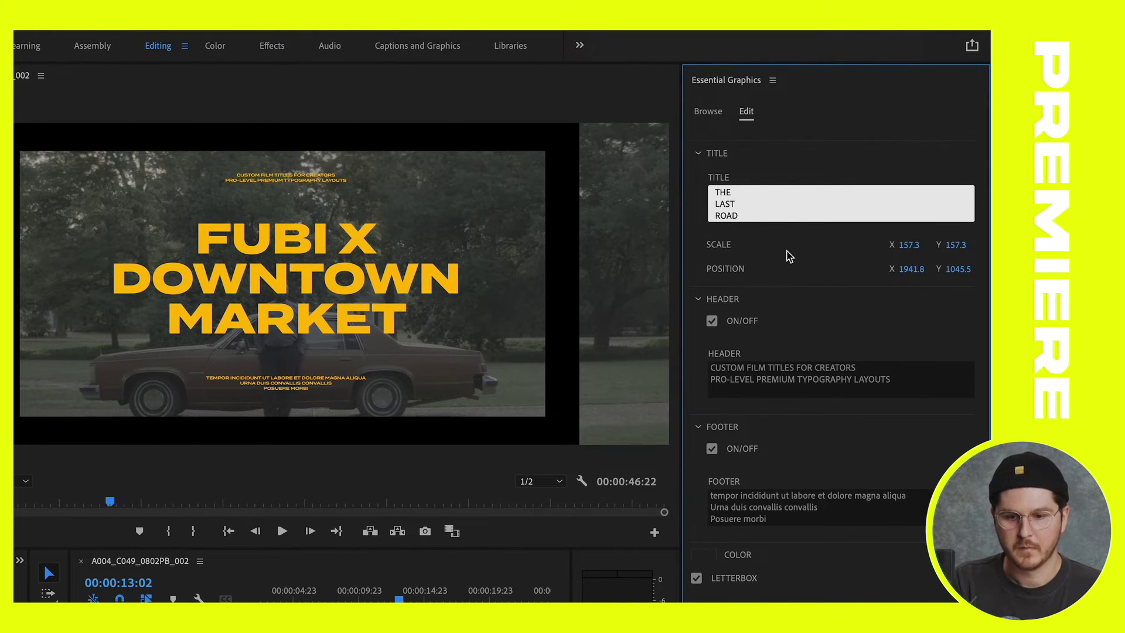
click(698, 197)
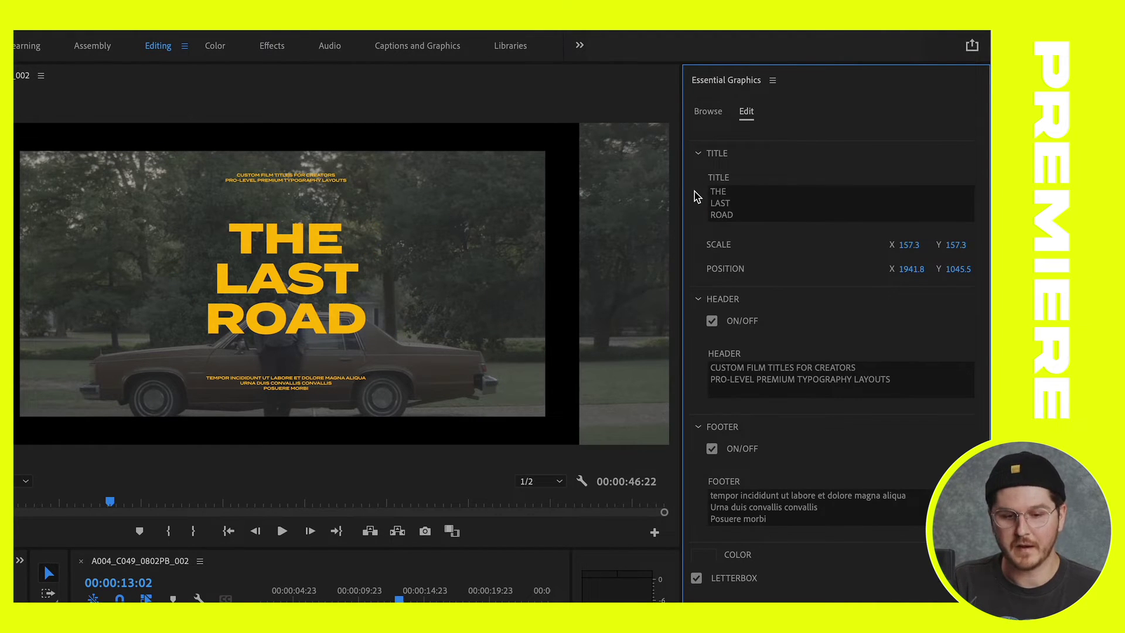
click(750, 373)
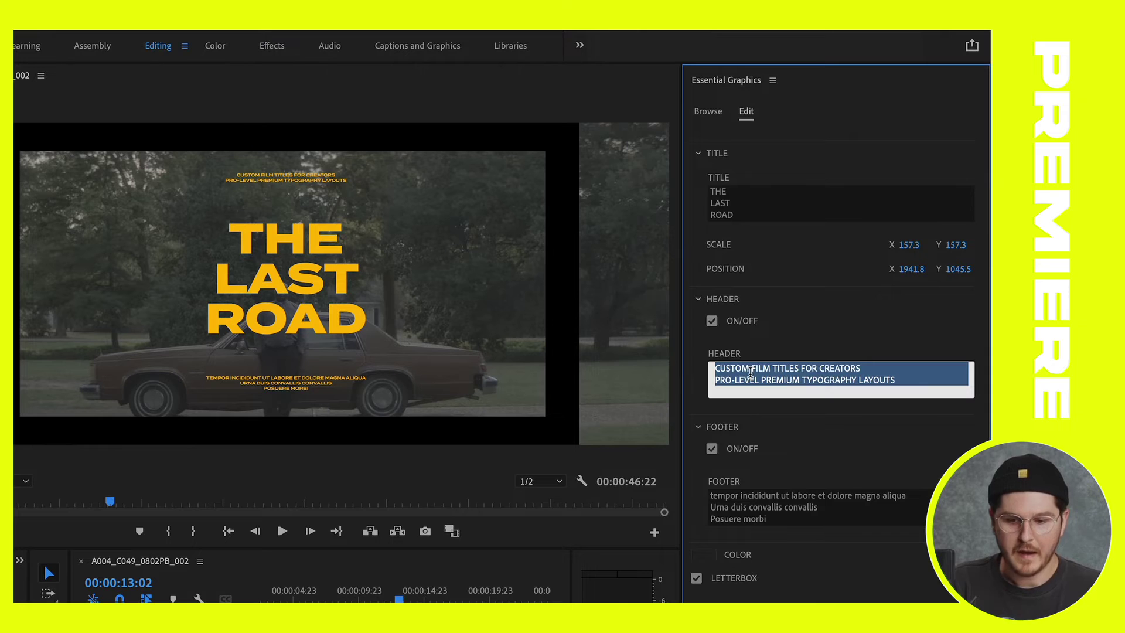
click(804, 422)
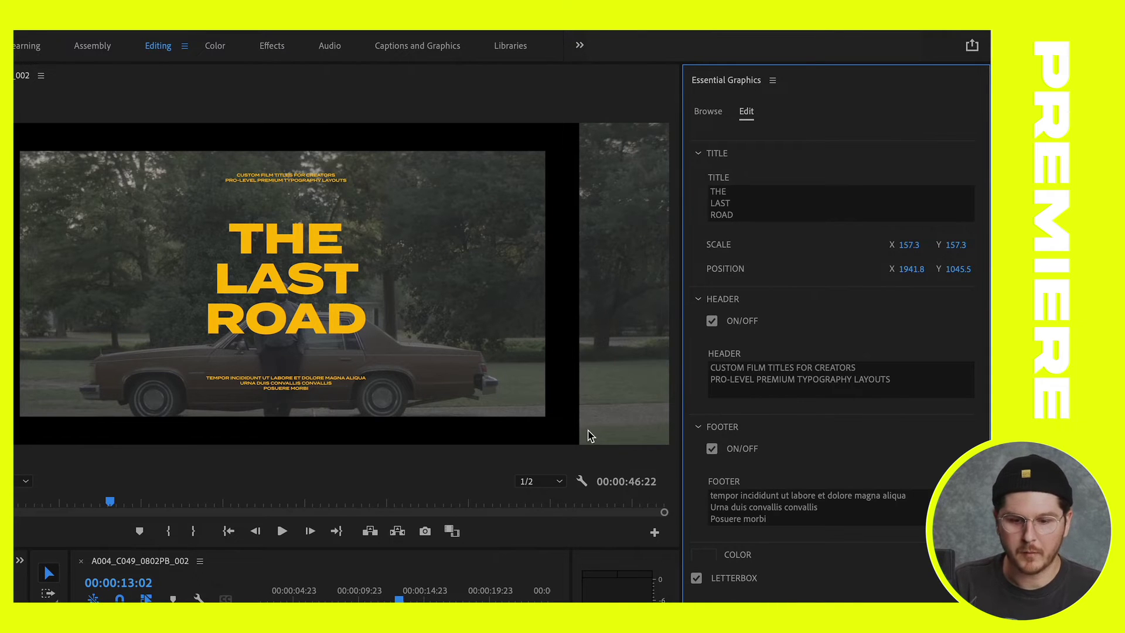
Turn off the black letterbox bars and raise the title scale from 157.3 to about 185
click(697, 579)
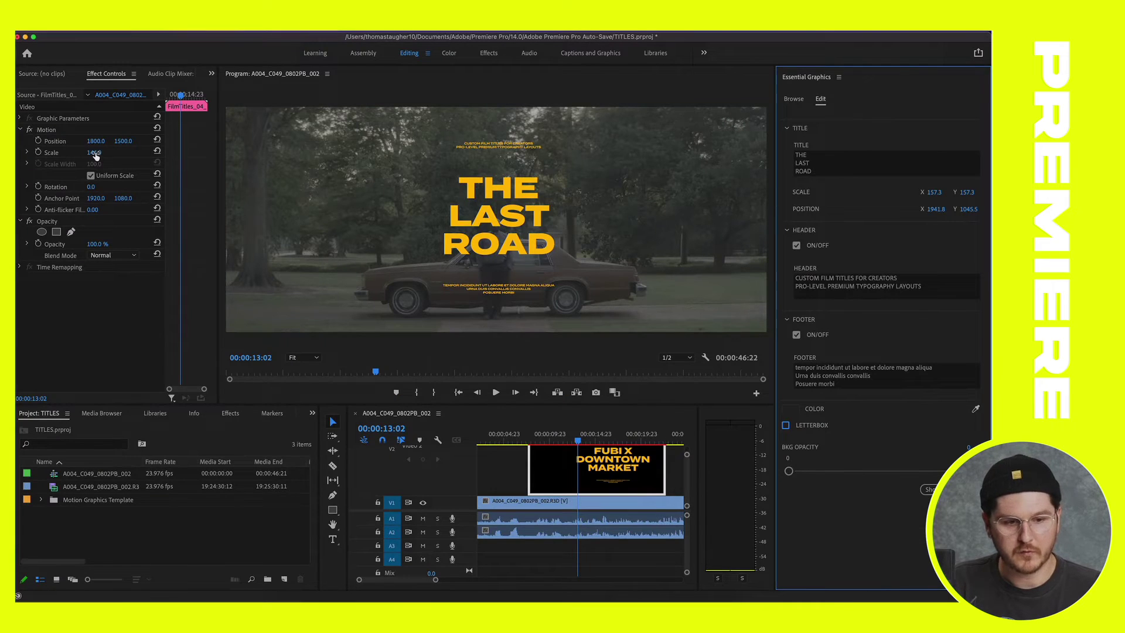
drag(95, 155, 101, 155)
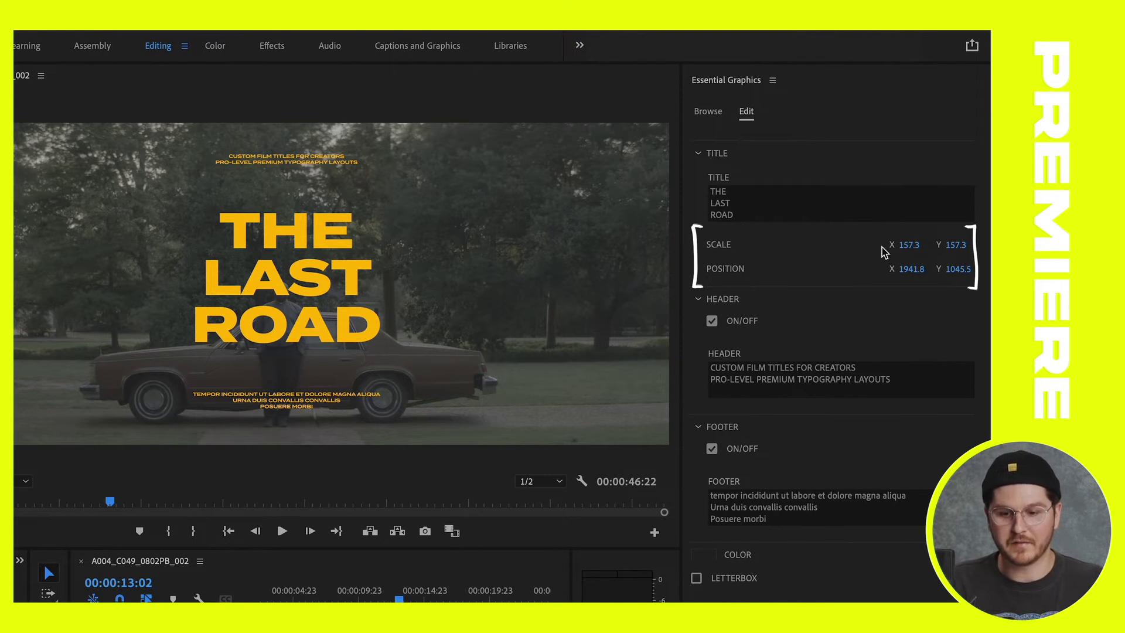
mouse_move(912, 246)
mouse_down()
mouse_move(937, 246)
mouse_move(920, 246)
mouse_up()
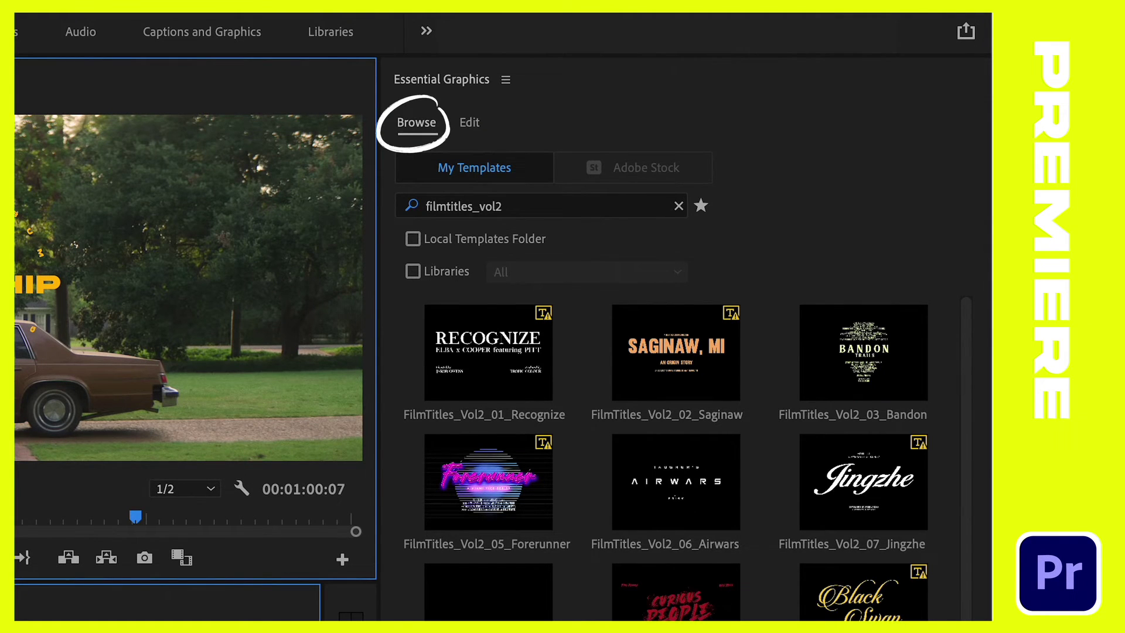
Place the FilmTitles_Vol2_12_Friendship template on V2 above the car clip and select it
drag(890, 413, 474, 456)
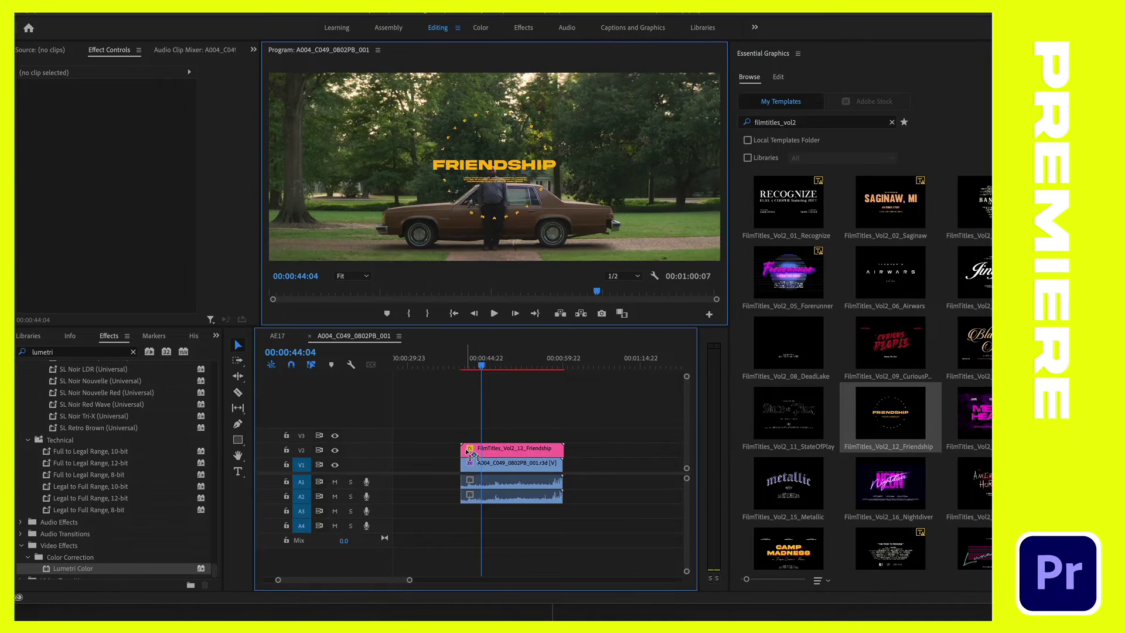
click(483, 451)
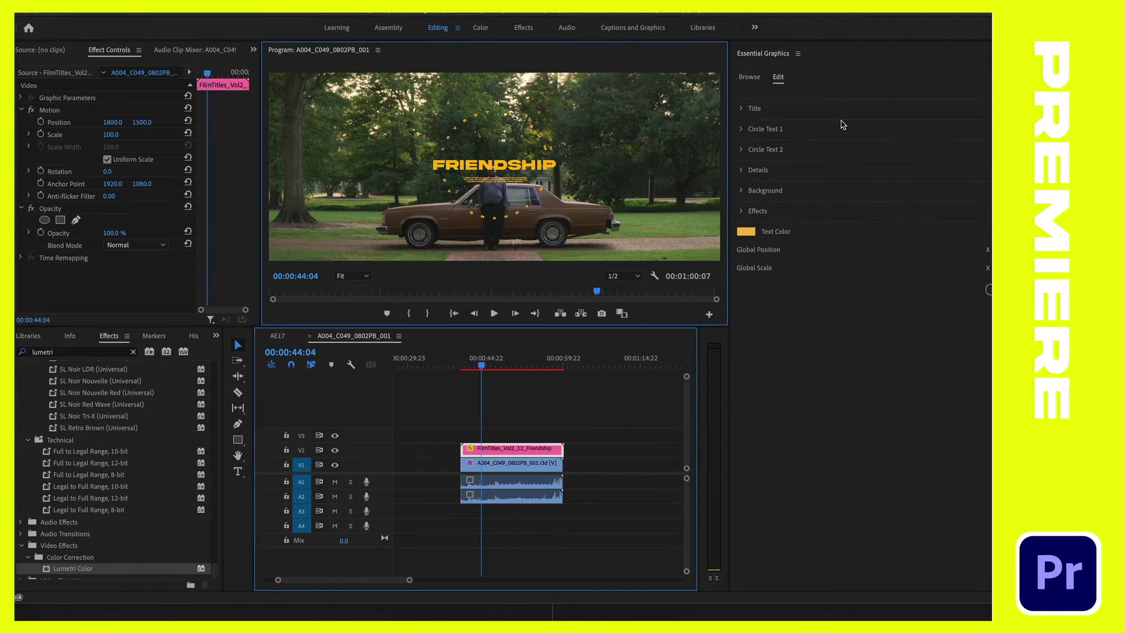
click(745, 78)
Replace the Friendship title text with THE LAST ROAD and expand Circle Text 1
click(782, 79)
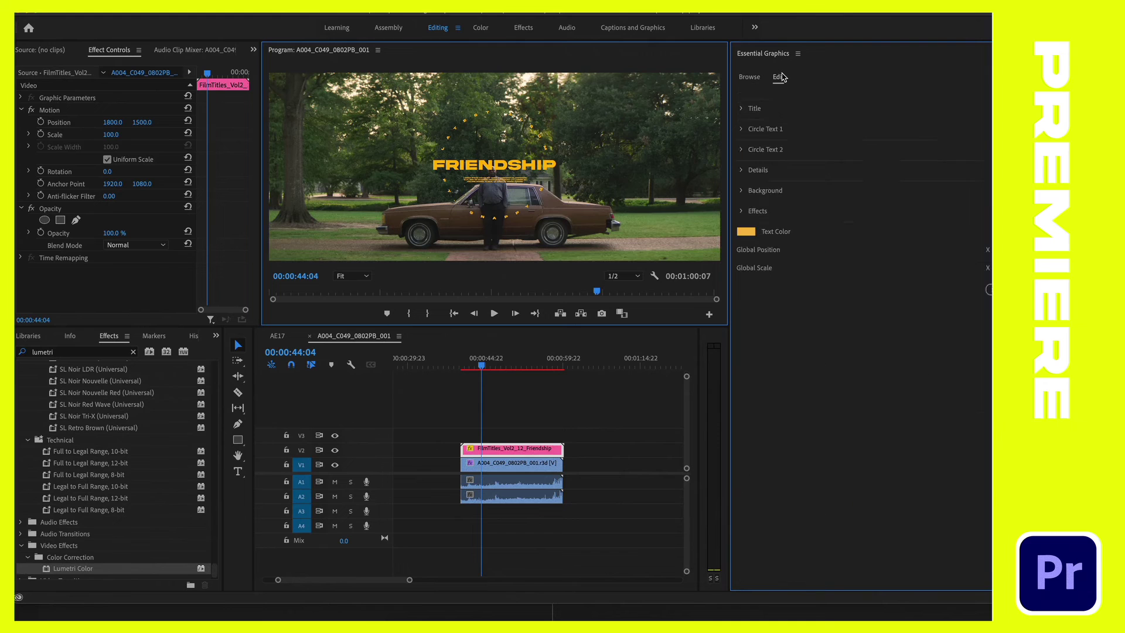
click(742, 108)
click(799, 134)
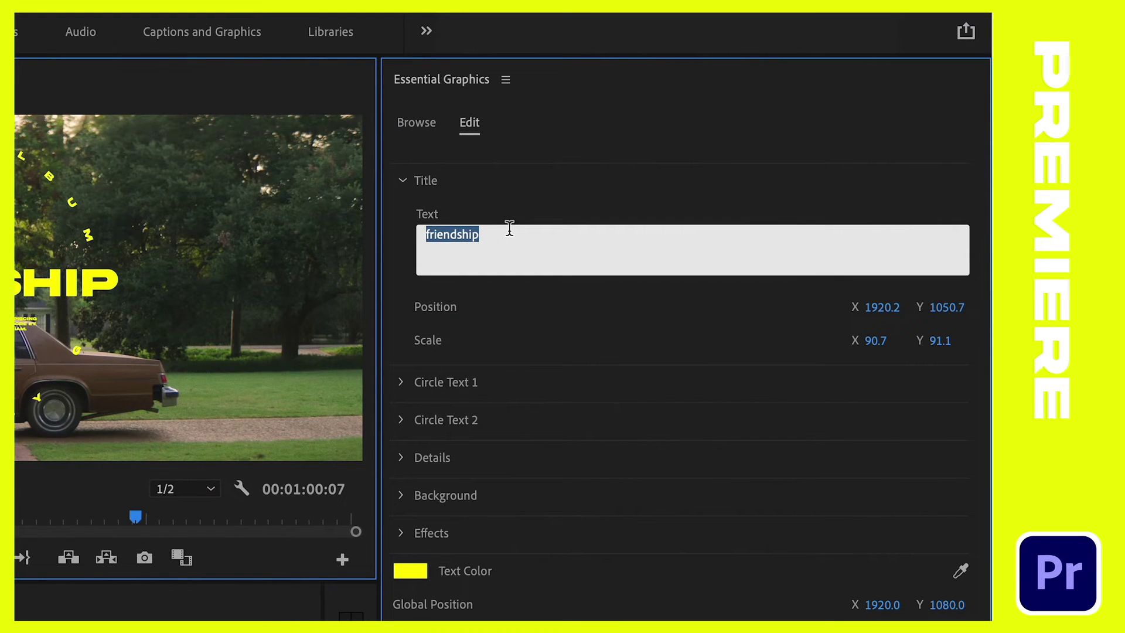
text(THE )
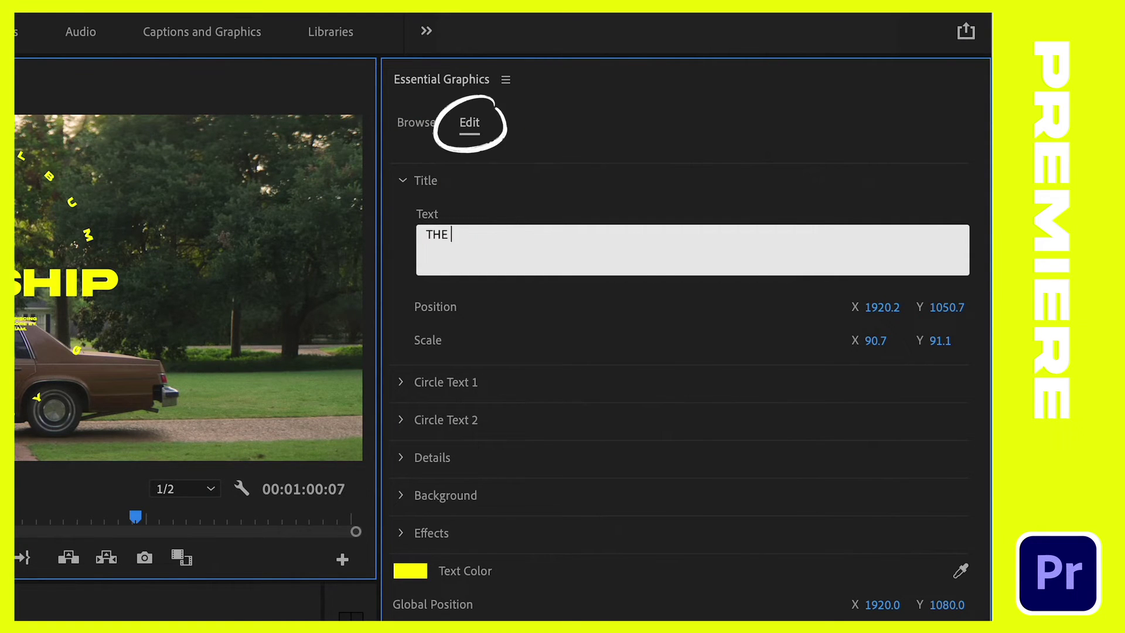
text(LAST ROAD)
click(523, 346)
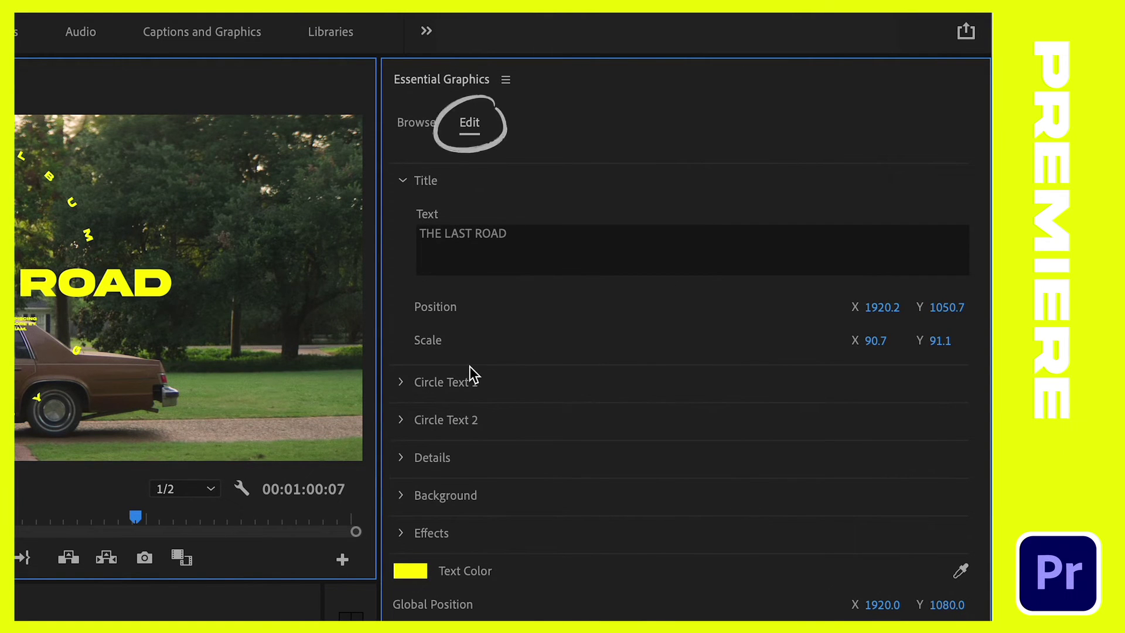
click(404, 382)
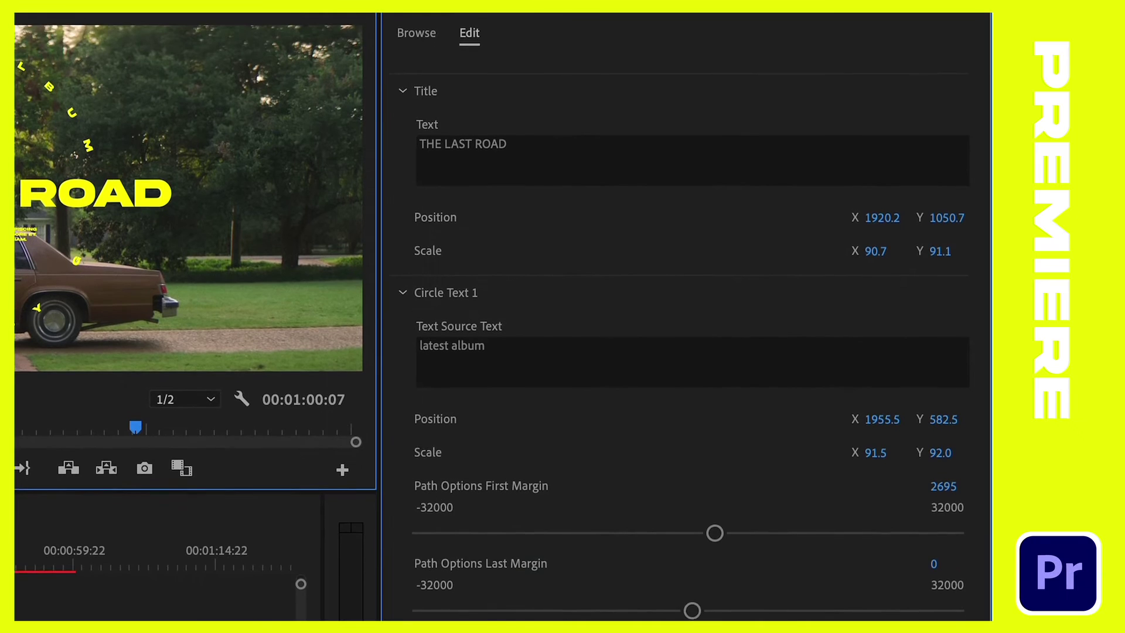
Expand the Details and Background sections, then resize the panels to enlarge the video preview
scroll(402, 613, down, 5)
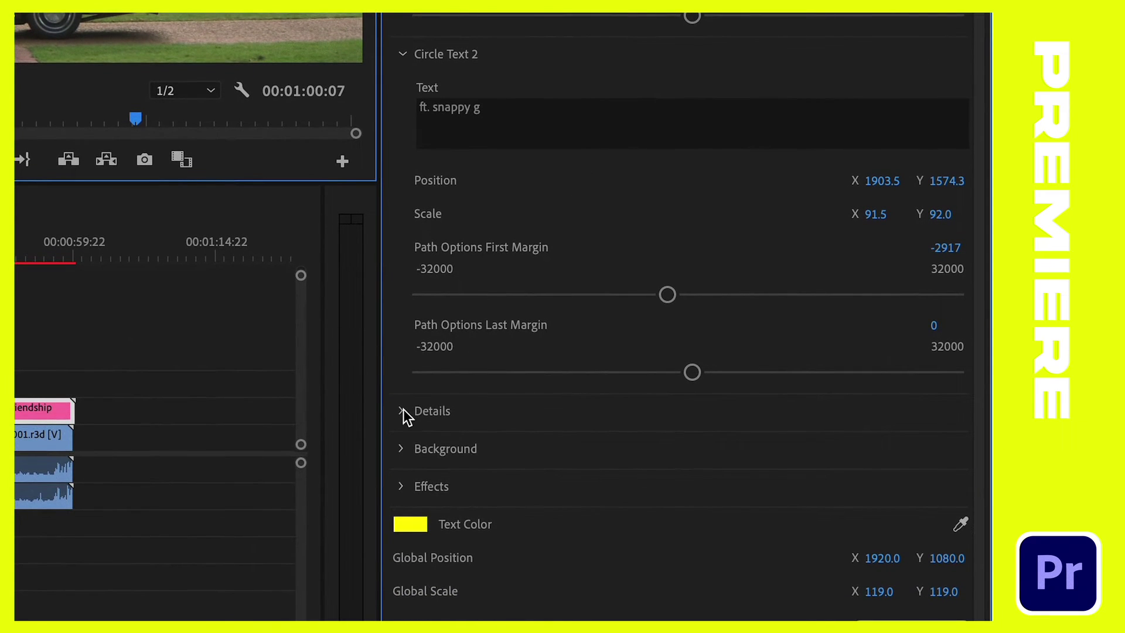
click(403, 410)
scroll(460, 424, down, 3)
click(400, 453)
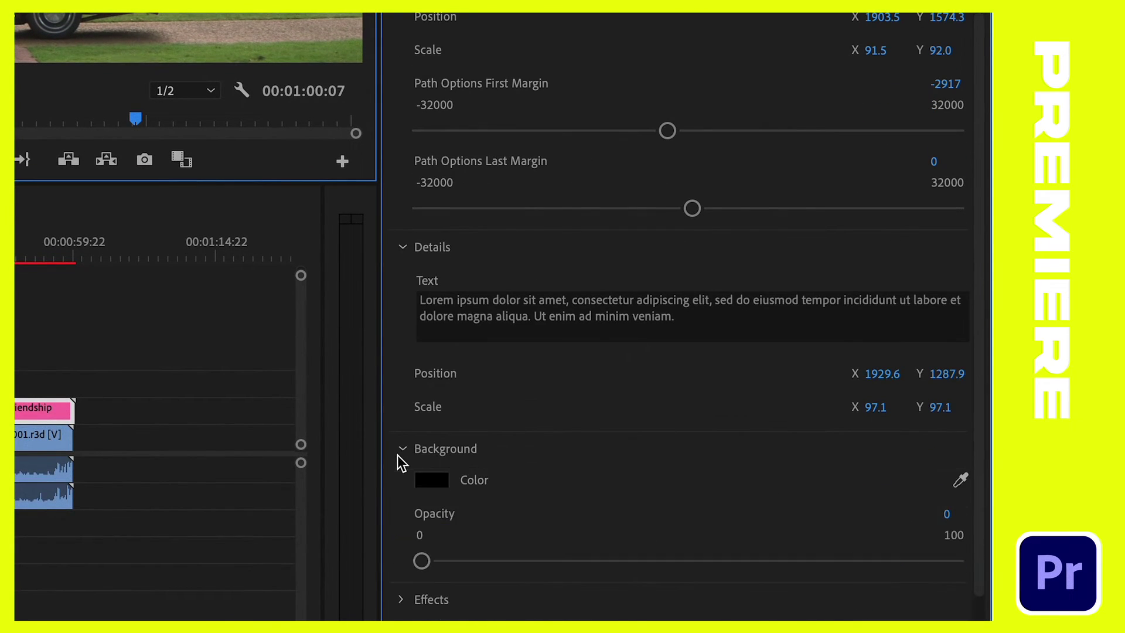
scroll(564, 423, down, 2)
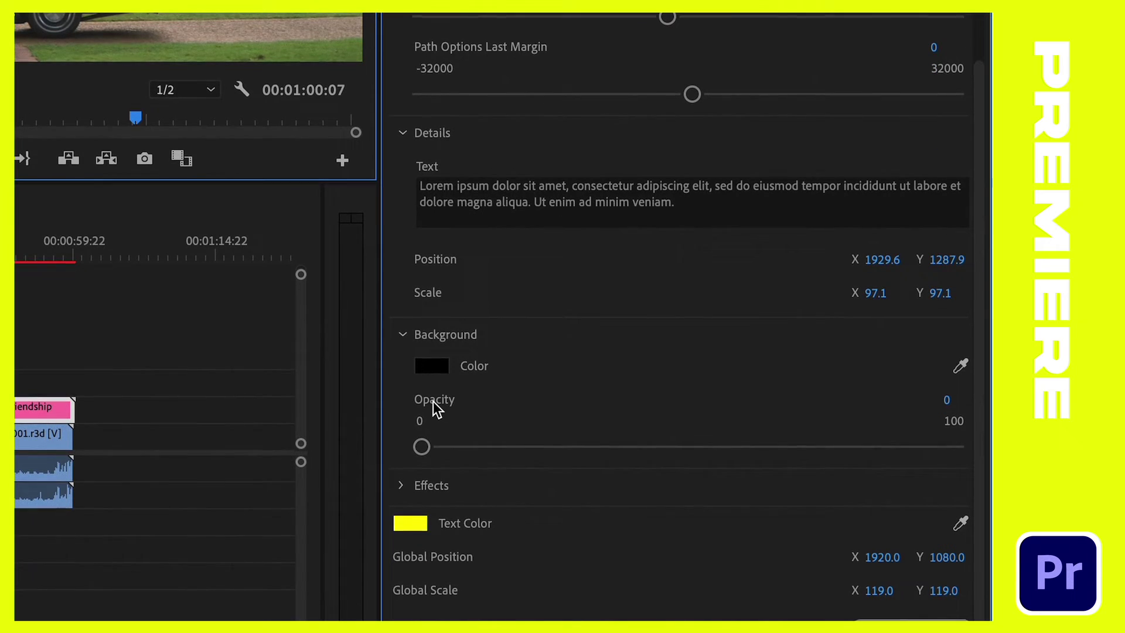
drag(422, 447, 323, 317)
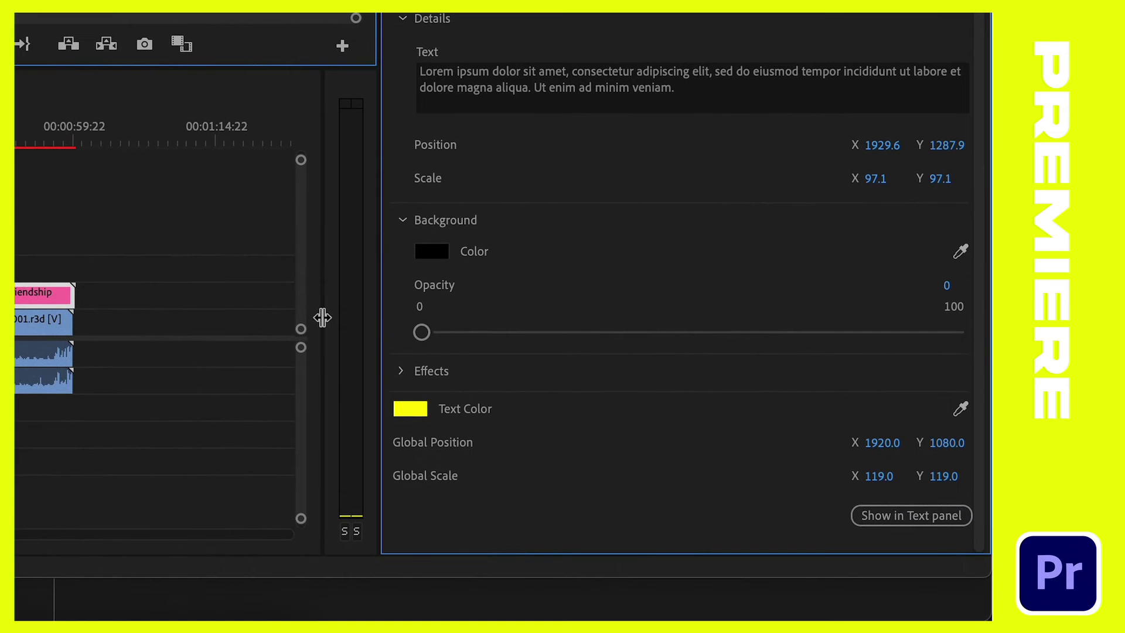
Expand the title's built-in Effects section, tidying the Diffuse Blur and Filmic Soft groups
click(401, 370)
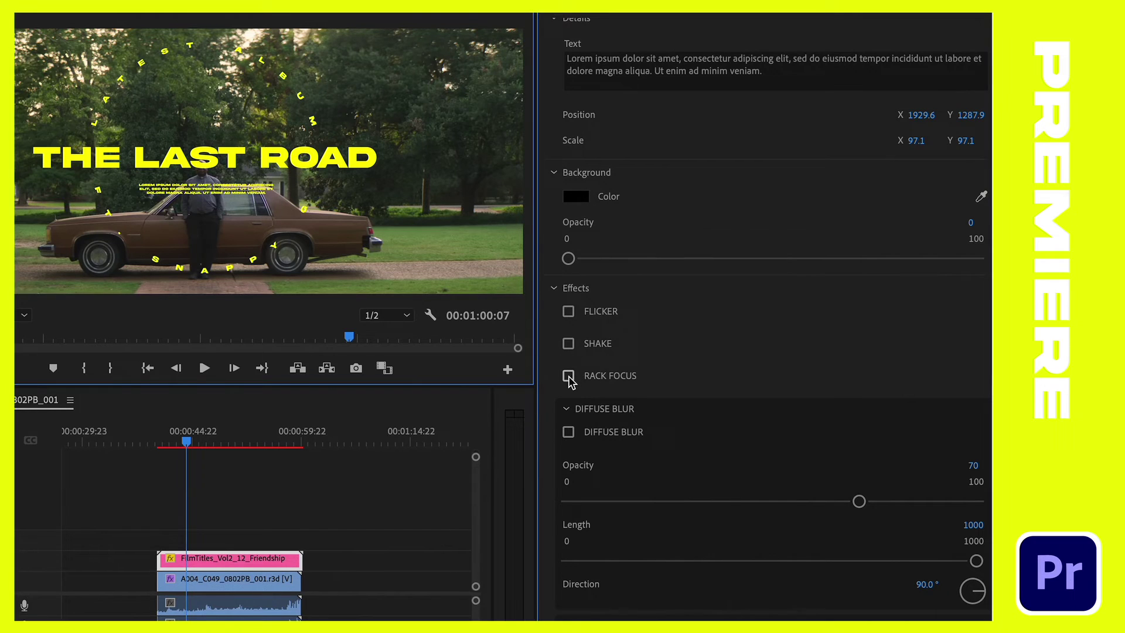
click(567, 410)
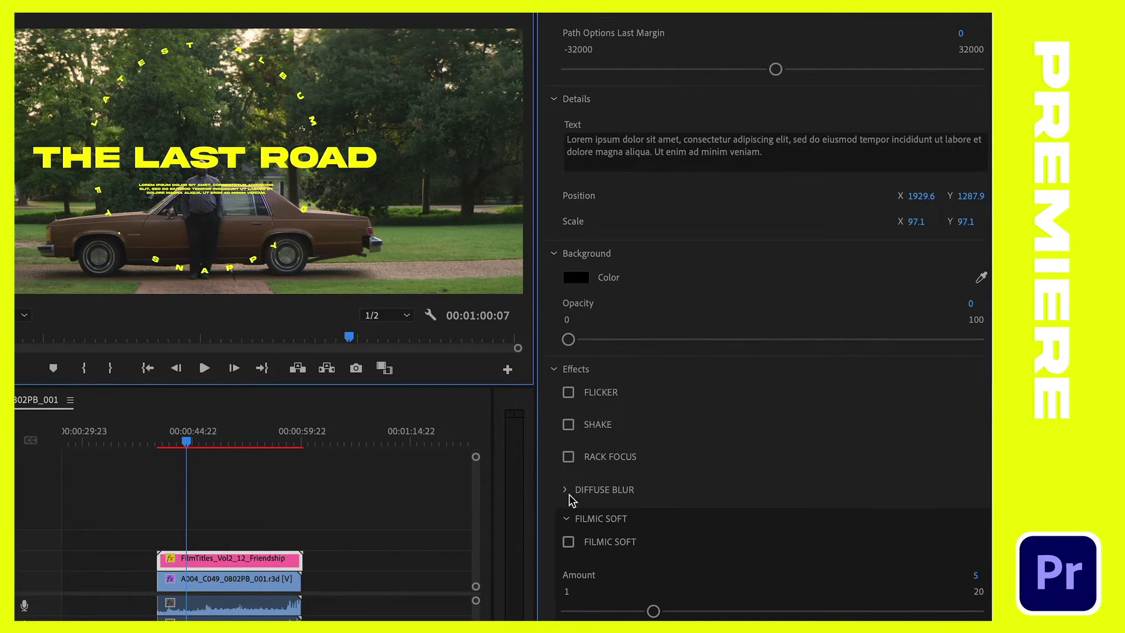
click(567, 519)
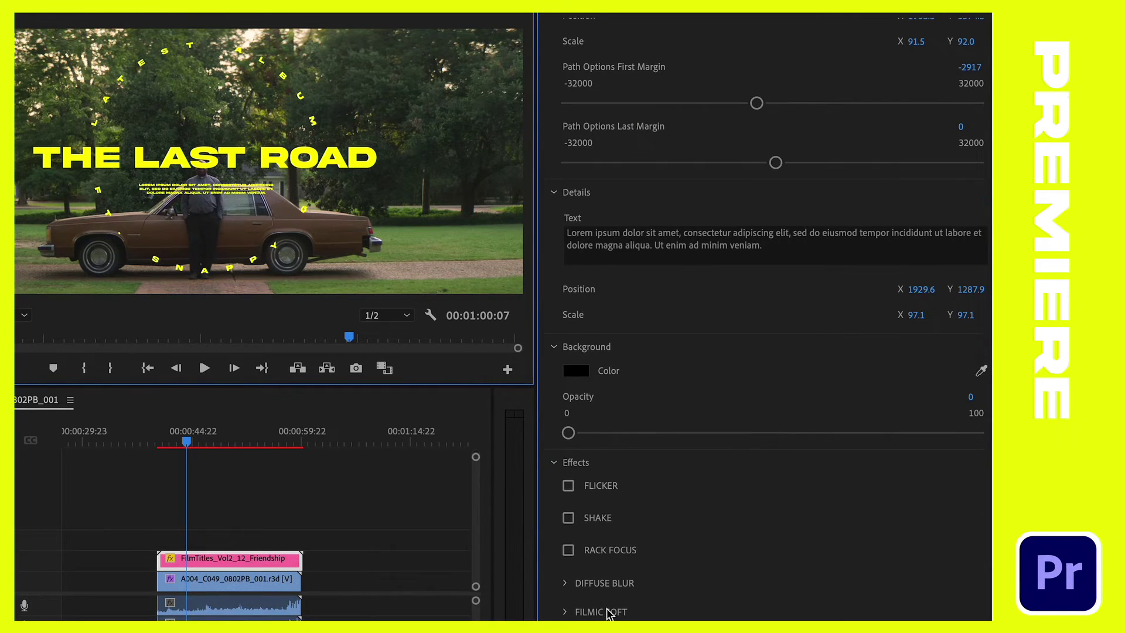
click(568, 583)
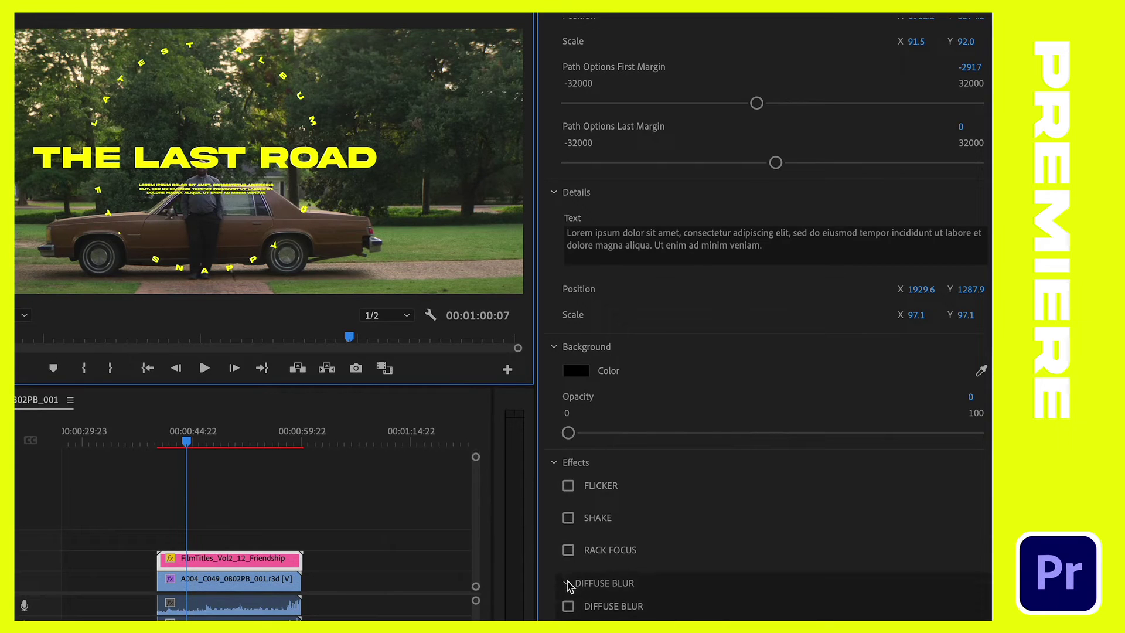
scroll(673, 542, down, 2)
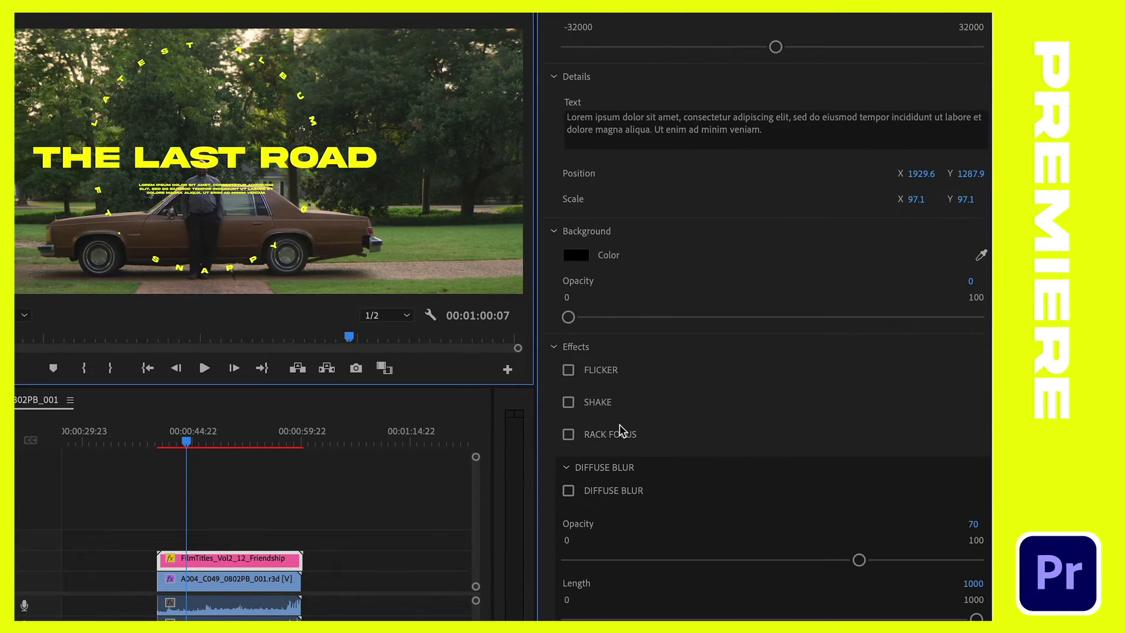
Preview Flicker, Shake and Rack Focus one at a time, switching each off afterward
click(570, 371)
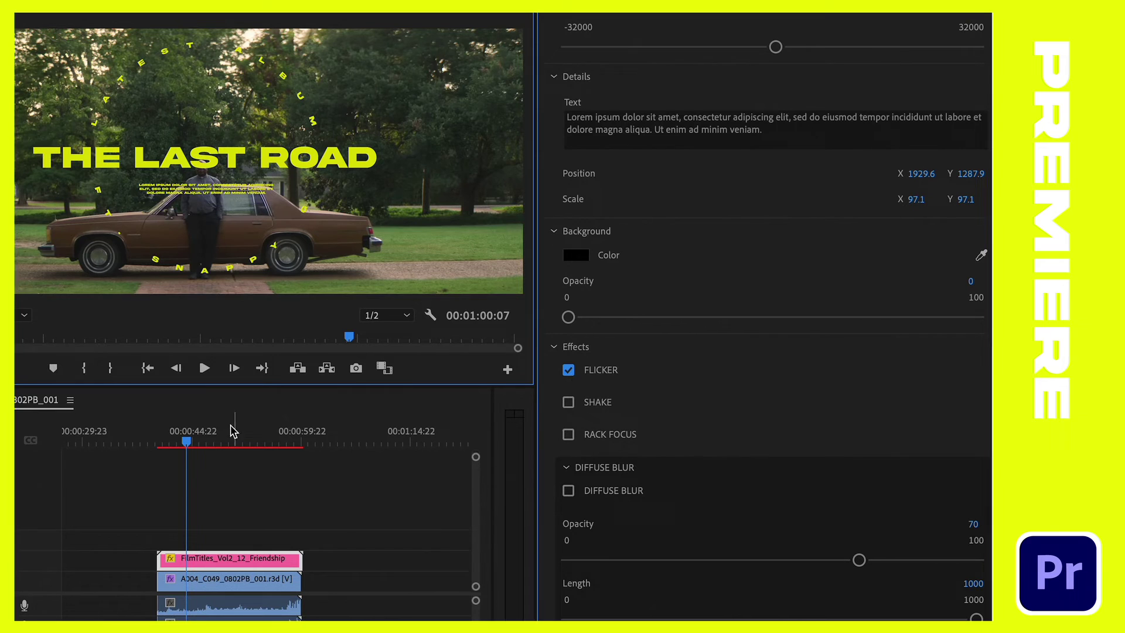
click(187, 442)
mouse_move(189, 443)
mouse_down()
mouse_move(236, 446)
mouse_move(221, 443)
mouse_up()
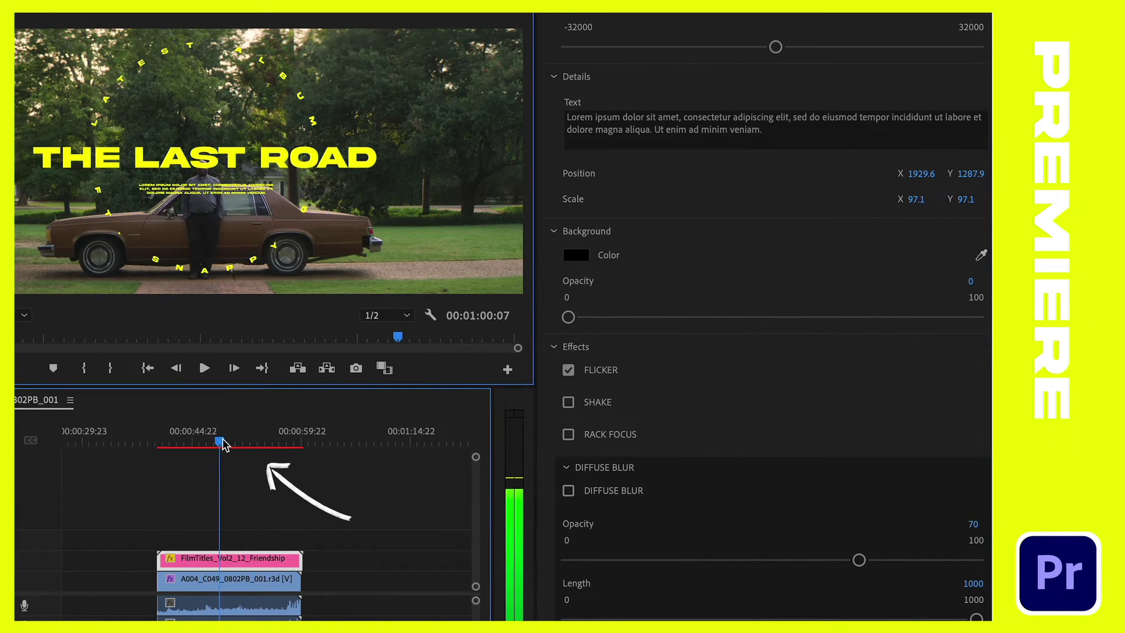
click(569, 370)
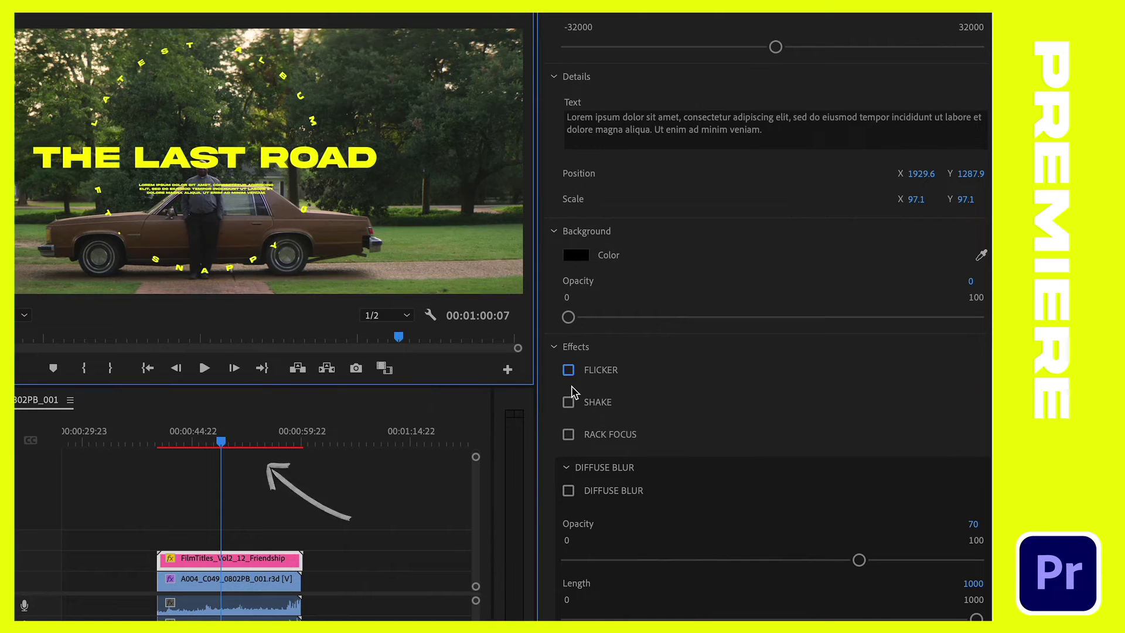
click(569, 401)
mouse_move(220, 445)
mouse_down()
mouse_move(186, 444)
mouse_move(247, 444)
mouse_move(188, 445)
mouse_move(201, 444)
mouse_up()
click(569, 402)
click(568, 434)
mouse_move(202, 447)
mouse_down()
mouse_move(184, 444)
mouse_move(211, 444)
mouse_up()
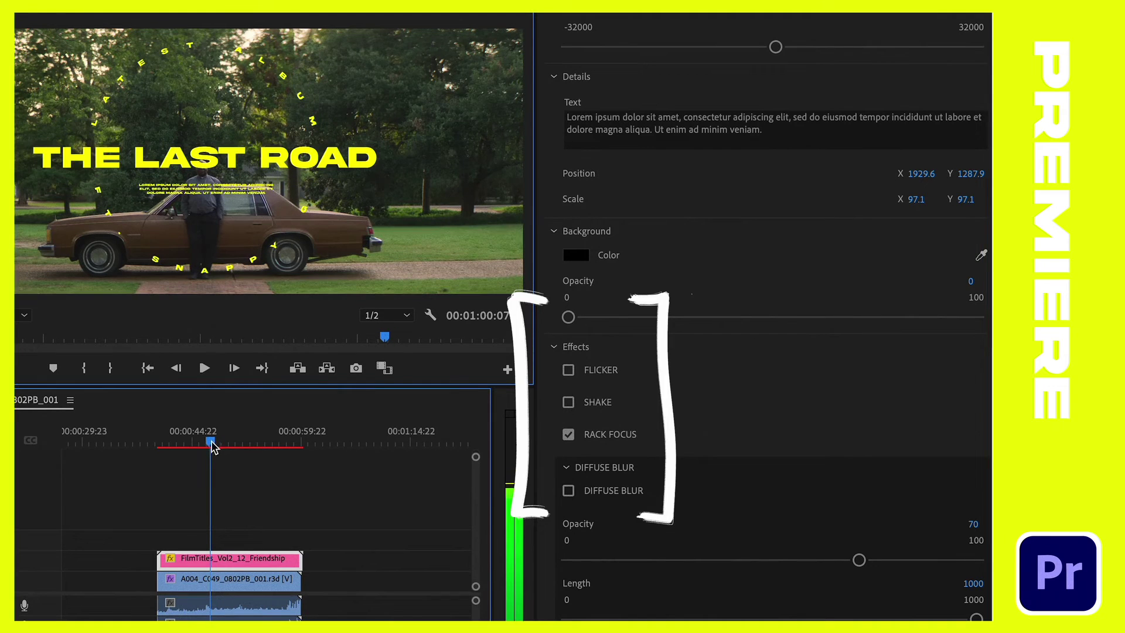
click(569, 435)
Try Diffuse Blur with shorter length and opacity 61, then switch it off and enable Filmic Soft
click(568, 491)
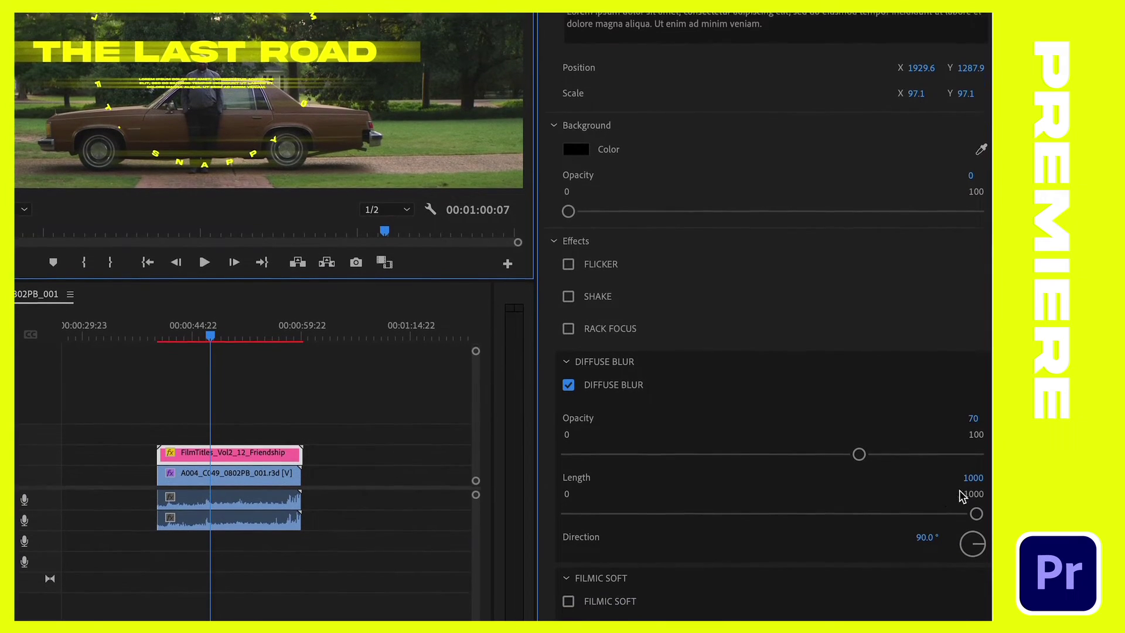
drag(976, 533, 645, 508)
drag(866, 448, 816, 447)
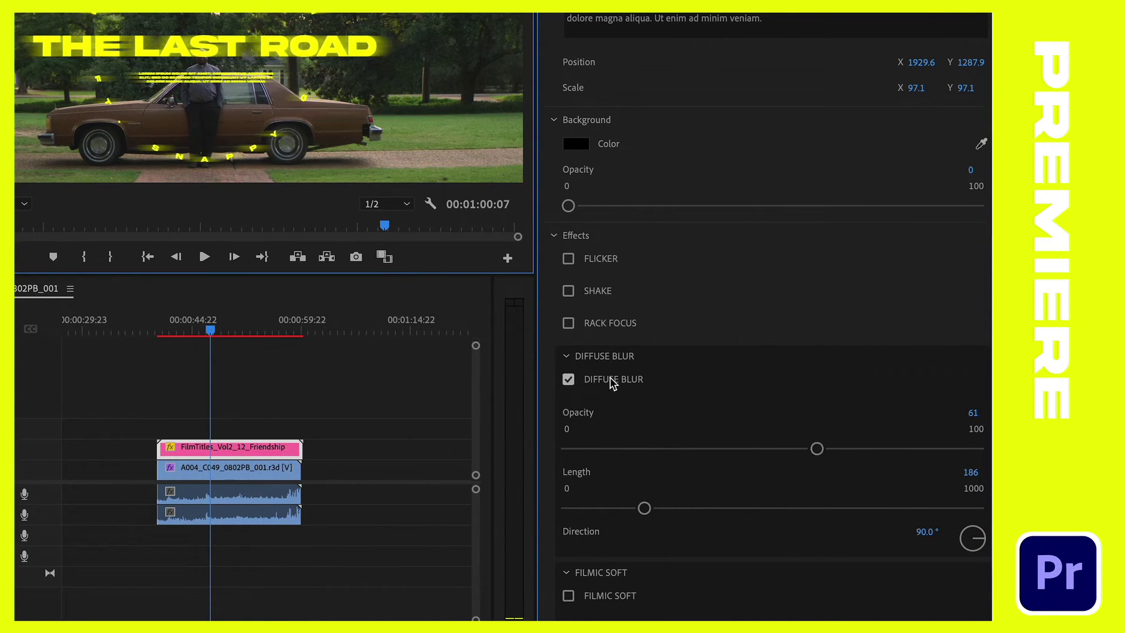
click(568, 380)
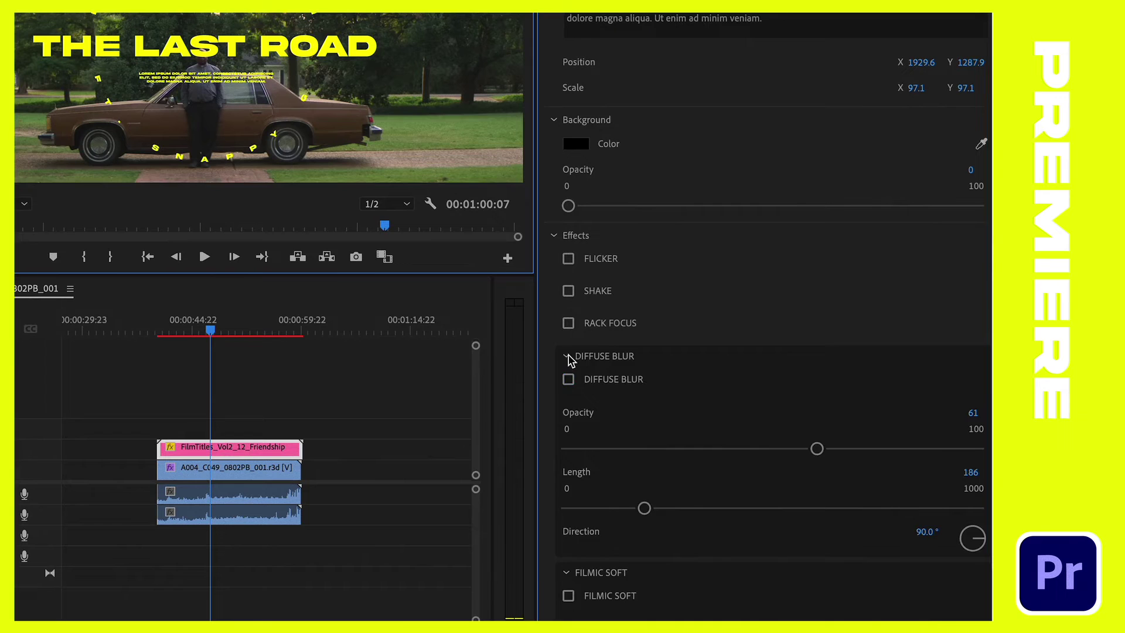
click(568, 356)
click(568, 432)
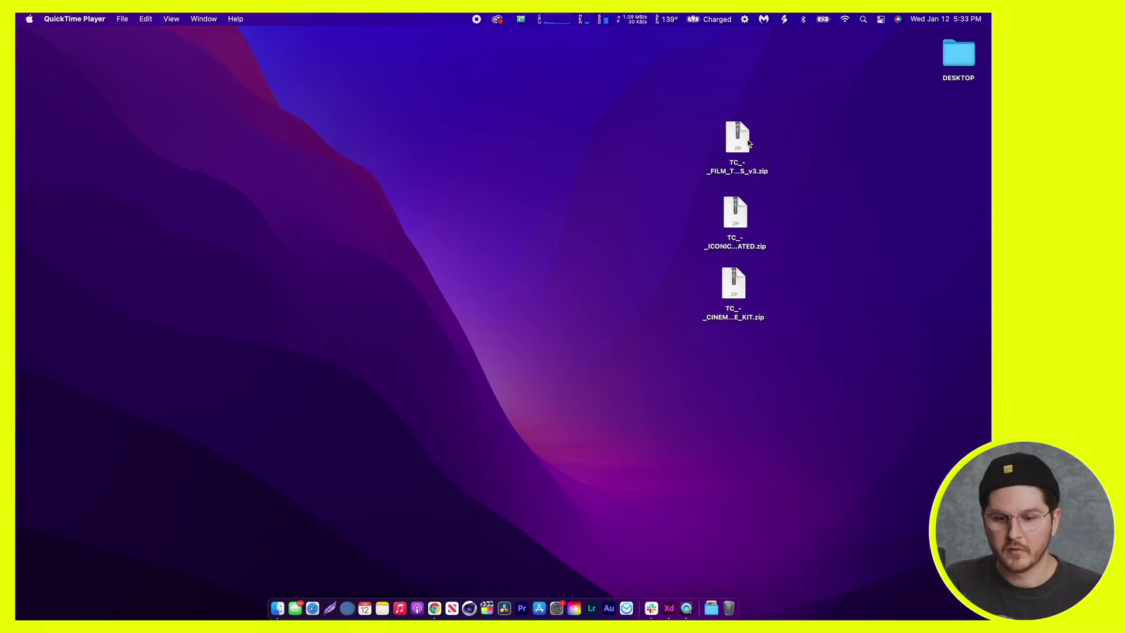
Unzip TC_-_FILM_TITLES_v3.zip, move the extracted folder beside it, and open it to FINALCUT
click(737, 139)
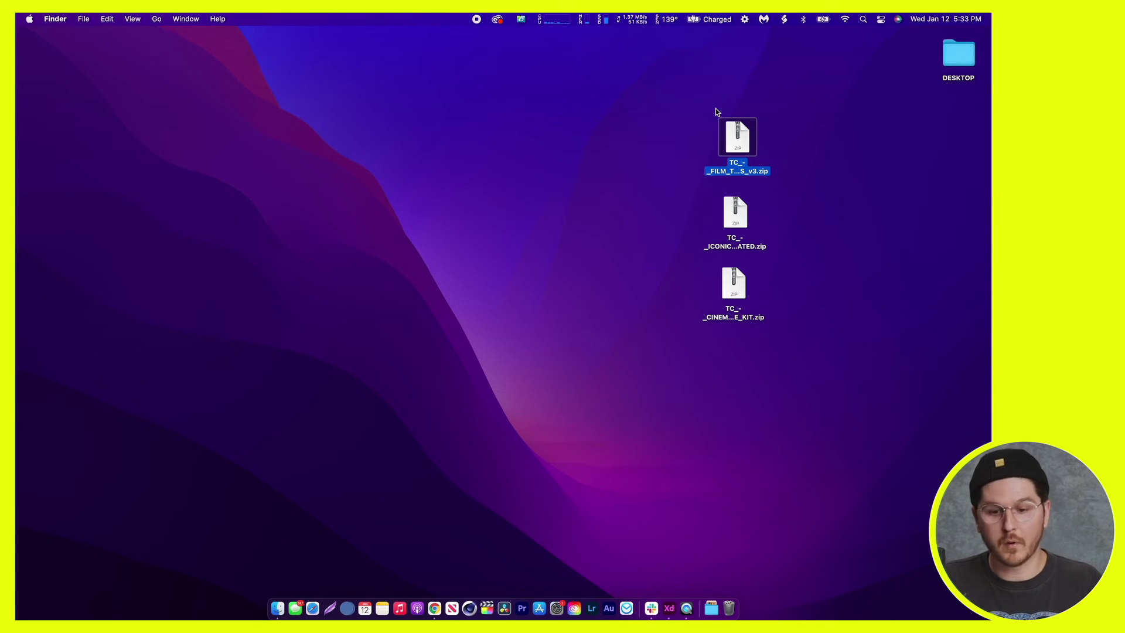
double_click(740, 135)
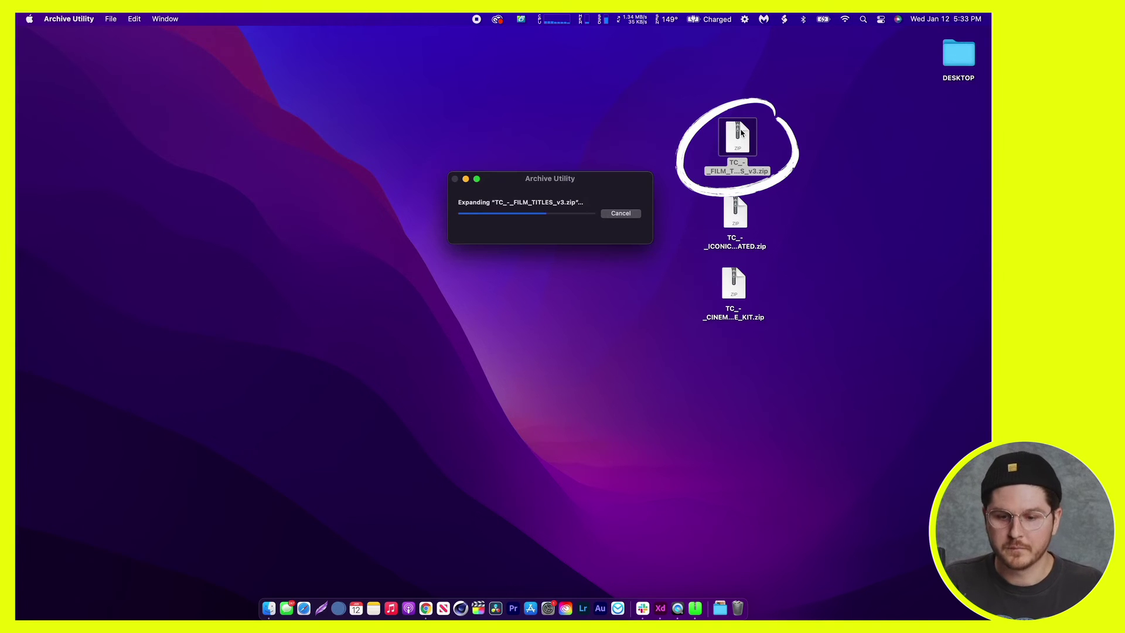
drag(765, 157, 844, 151)
double_click(825, 139)
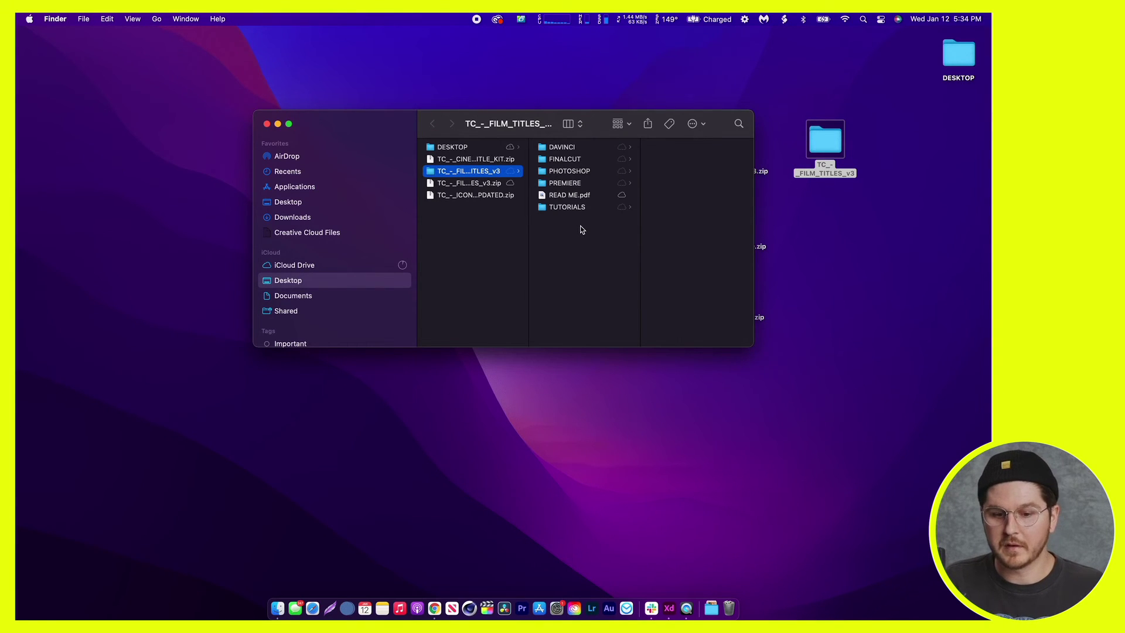
click(572, 160)
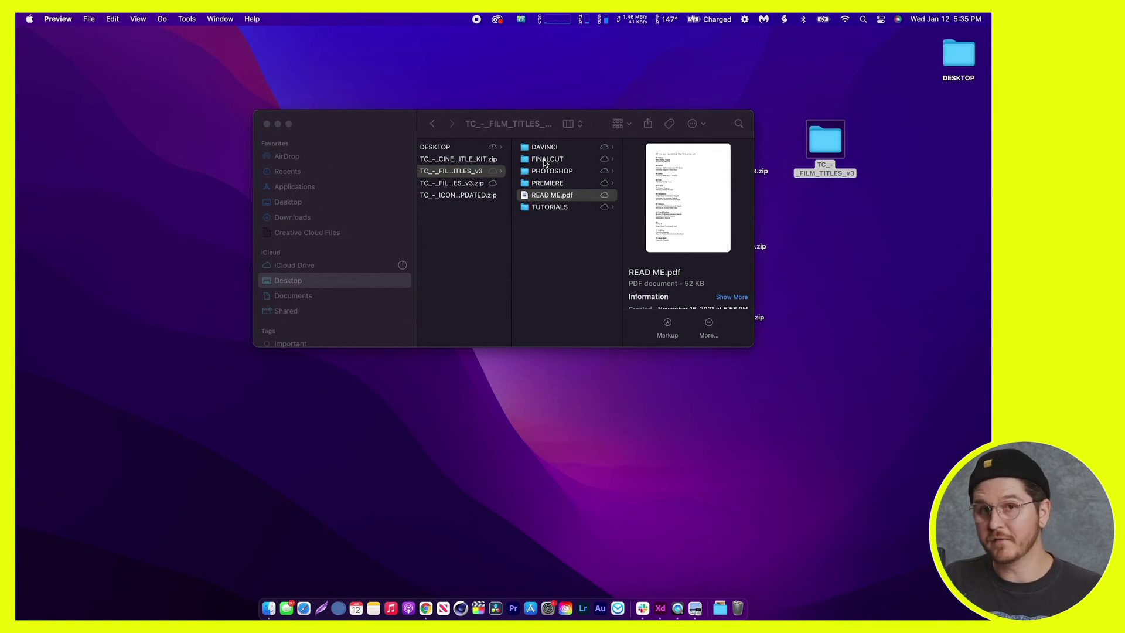
Close the READ ME preview and open FINALCUT's FilmTitles folder in an enlarged window
key(super+q)
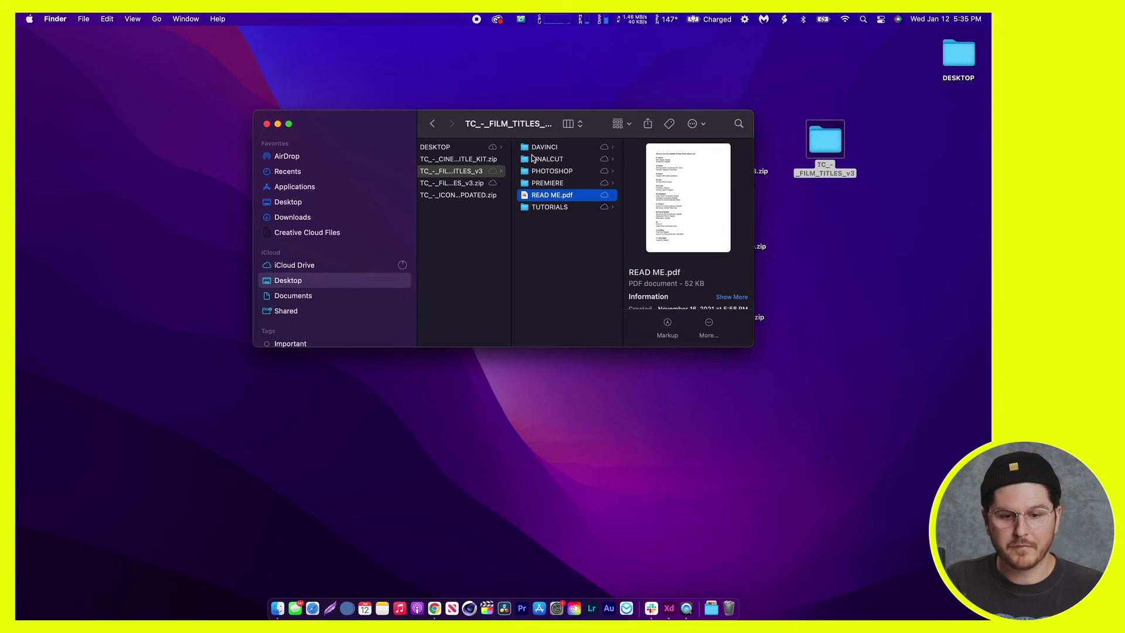
click(543, 158)
drag(401, 124, 289, 112)
click(538, 136)
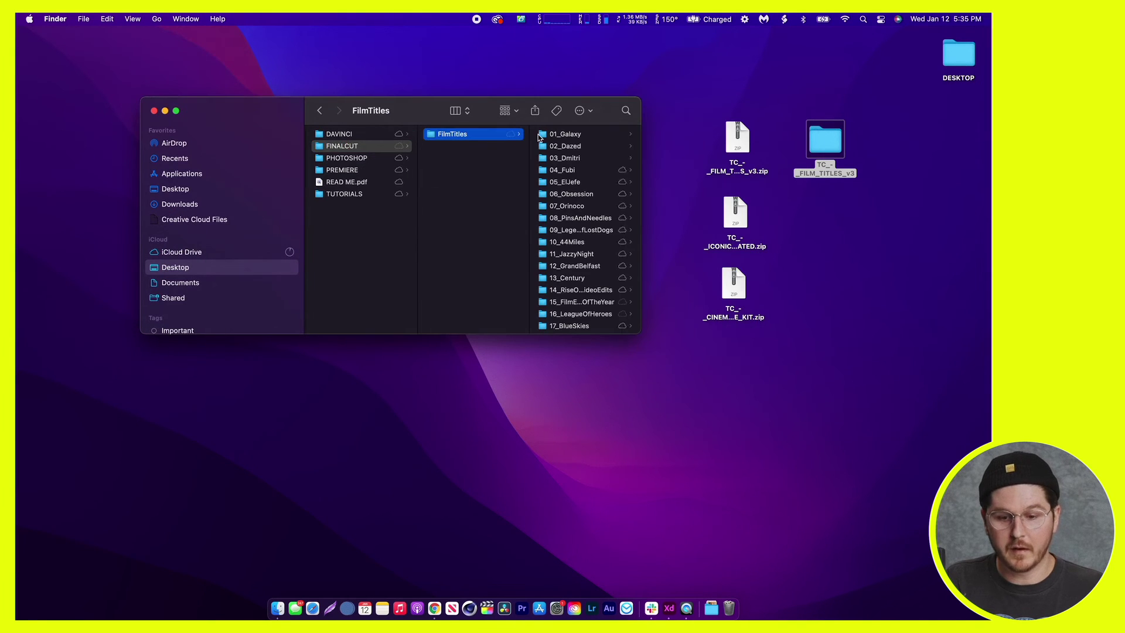
drag(638, 332, 829, 521)
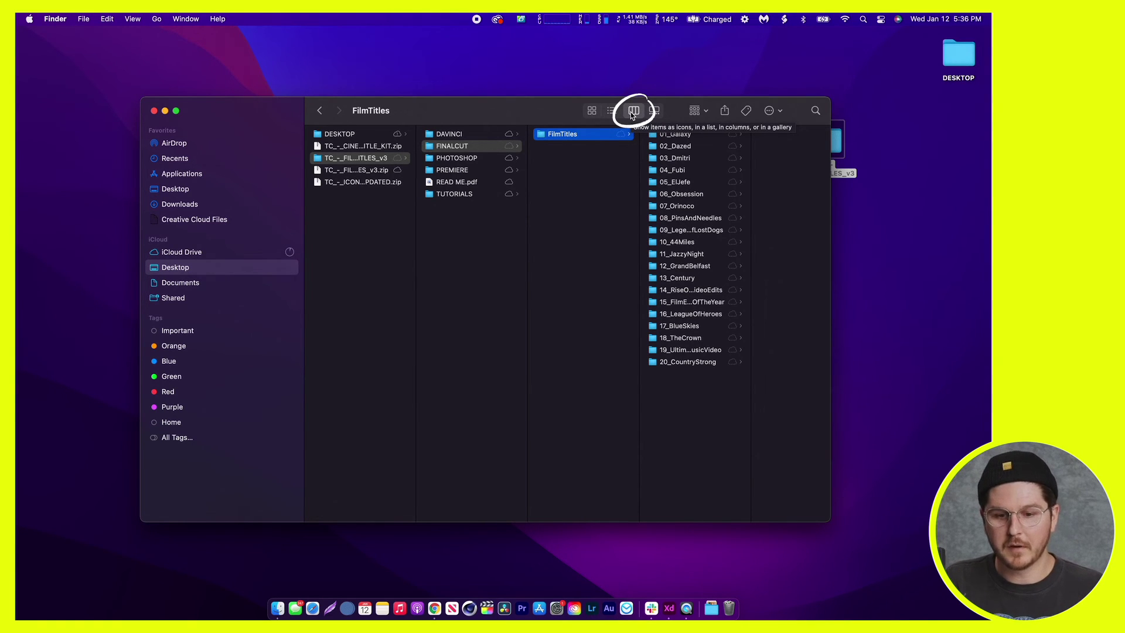
Compare icon and list views of the twenty title folders, then return to column view
click(592, 110)
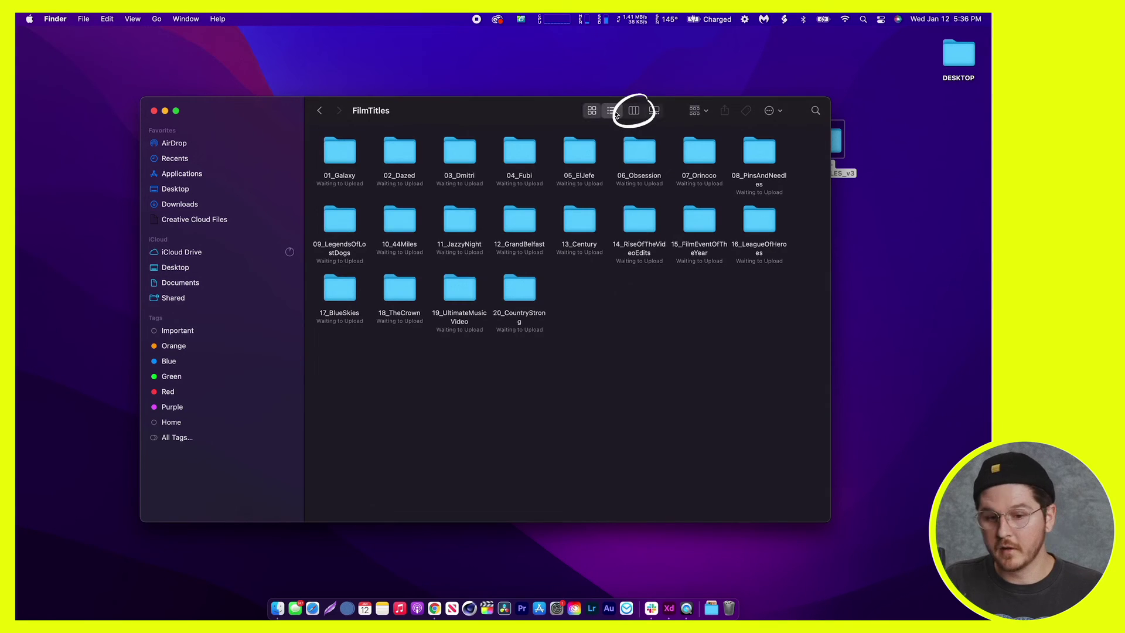
click(613, 112)
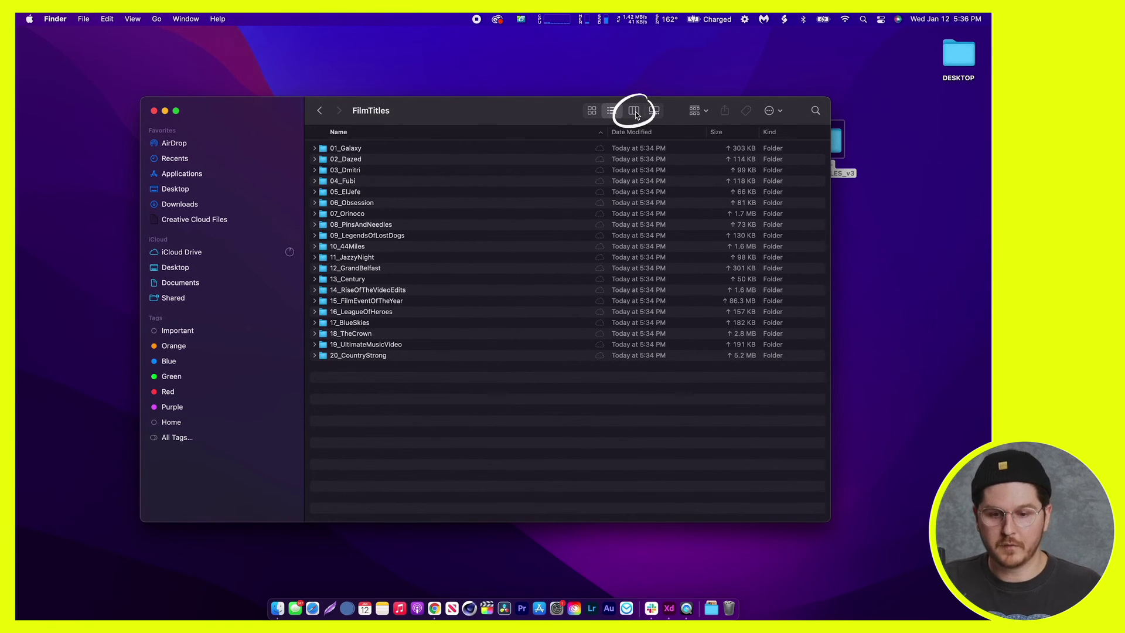
click(635, 112)
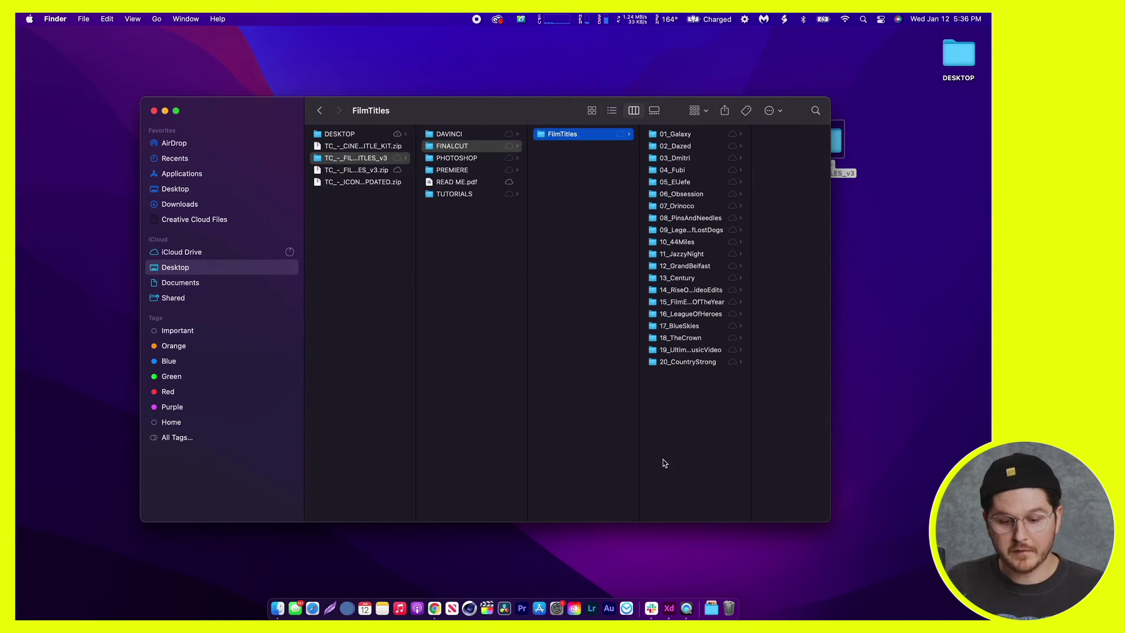
click(489, 609)
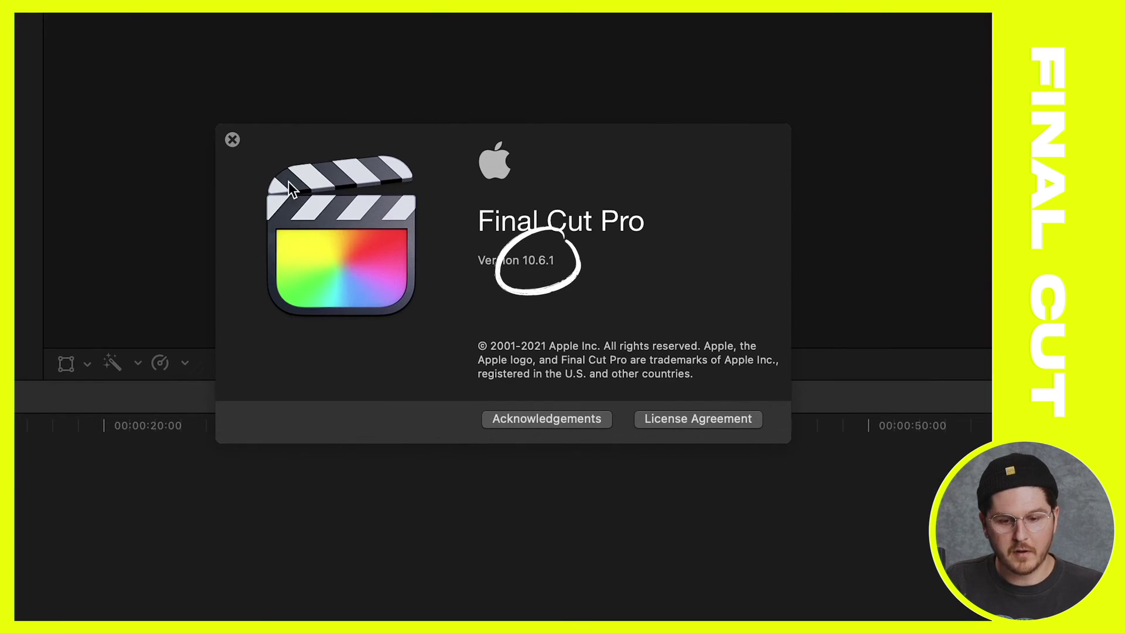
Close Final Cut Pro's About window after confirming version 10.6.1
click(365, 199)
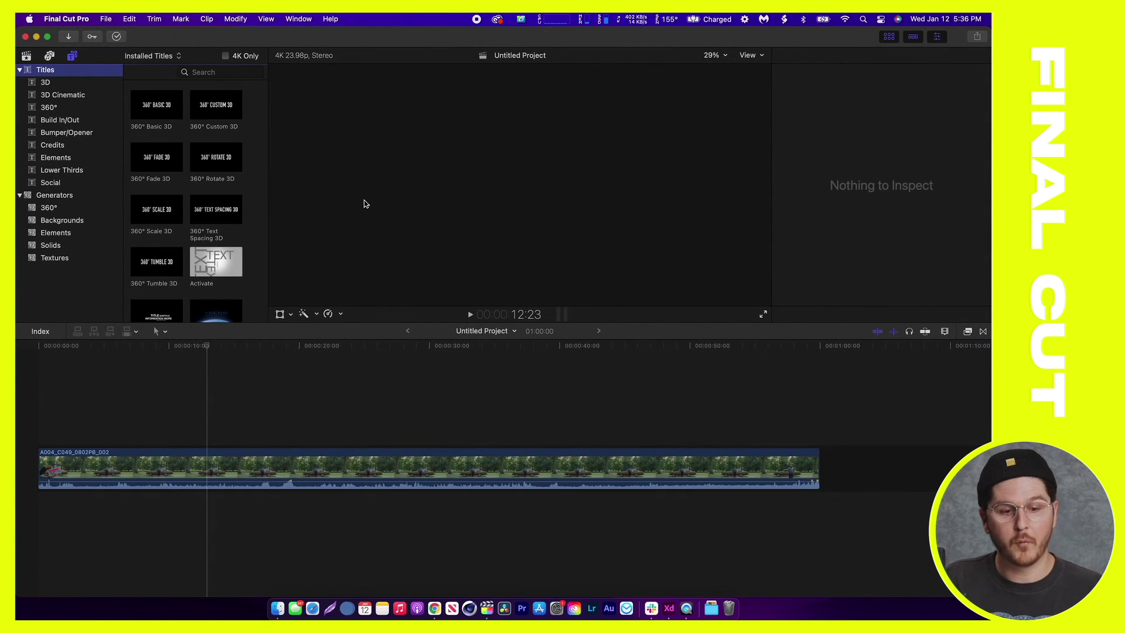
Check the App Store's Updates page for pending updates, then close the store
click(363, 203)
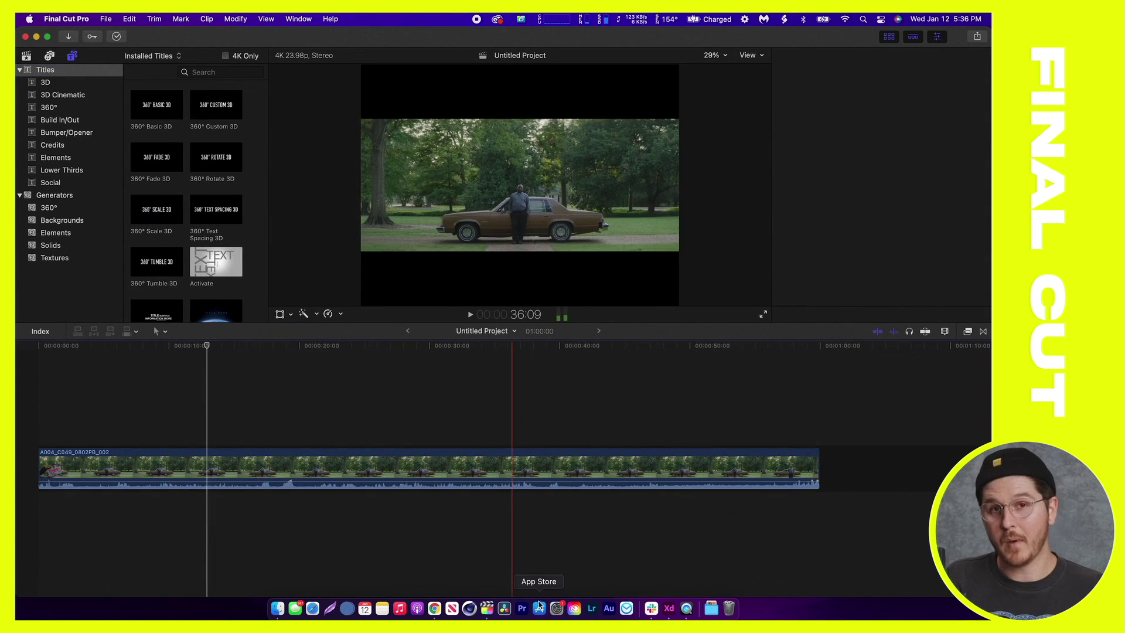
click(540, 609)
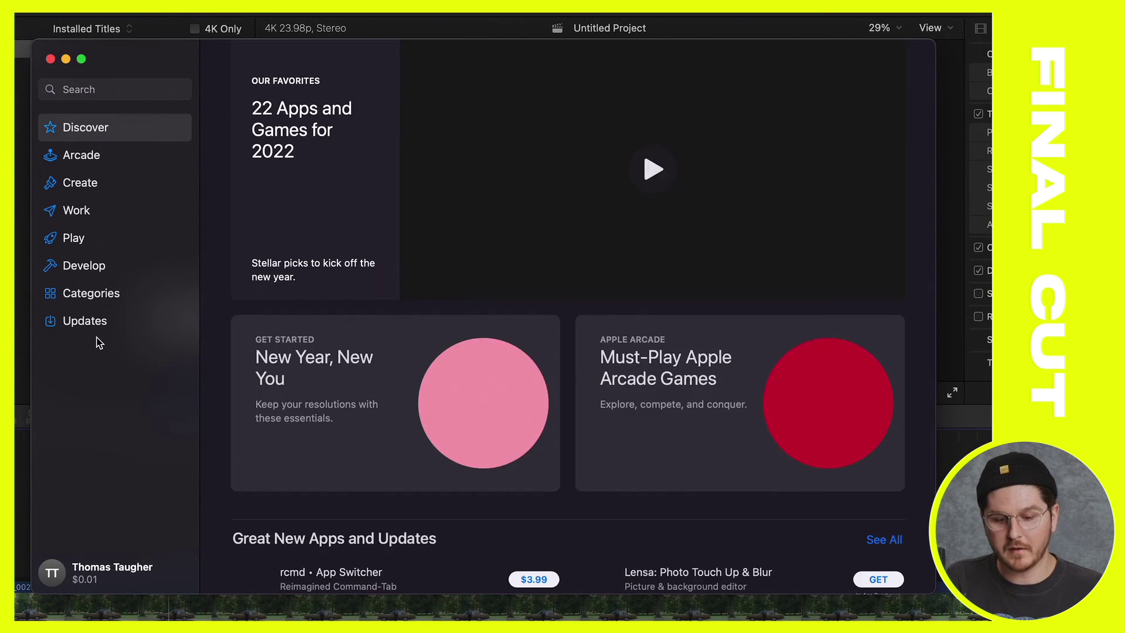
click(92, 324)
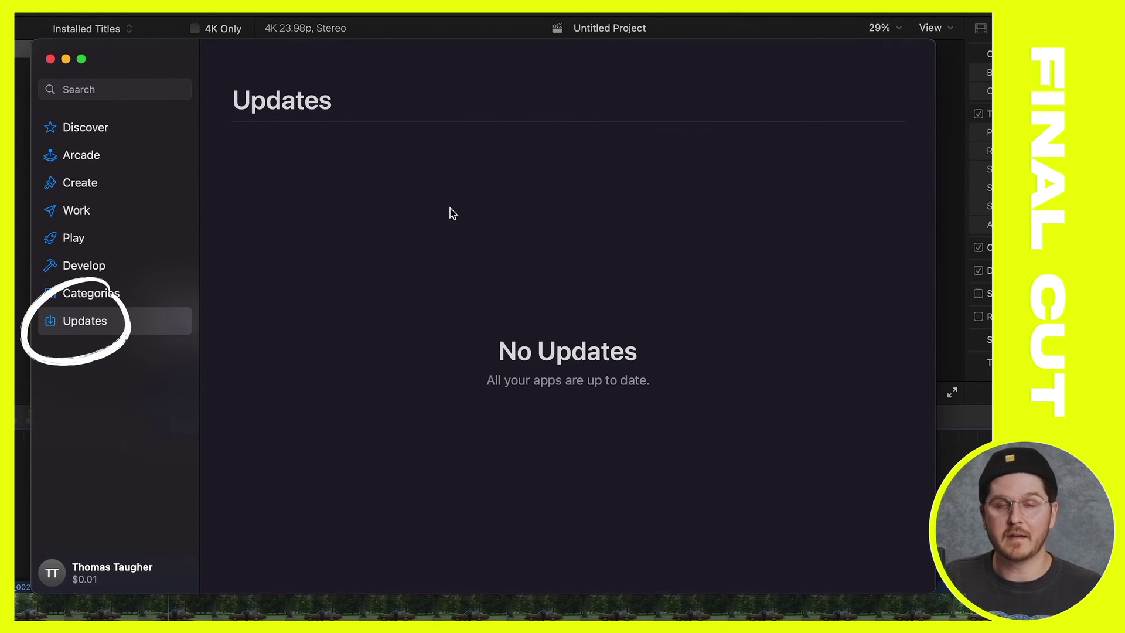
click(51, 59)
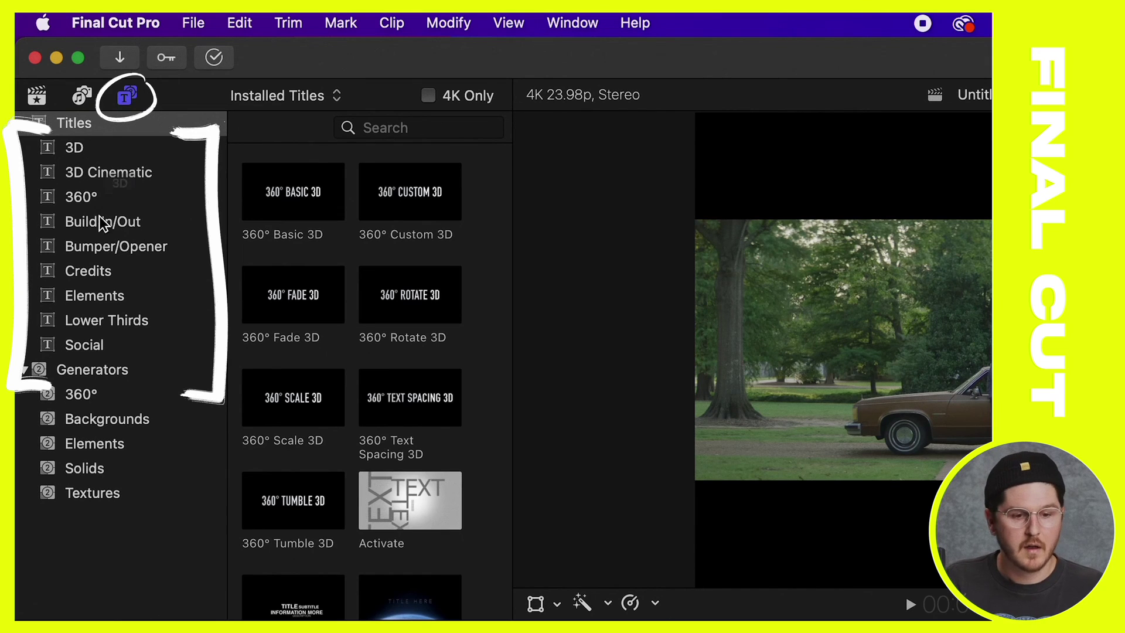
click(104, 251)
click(117, 320)
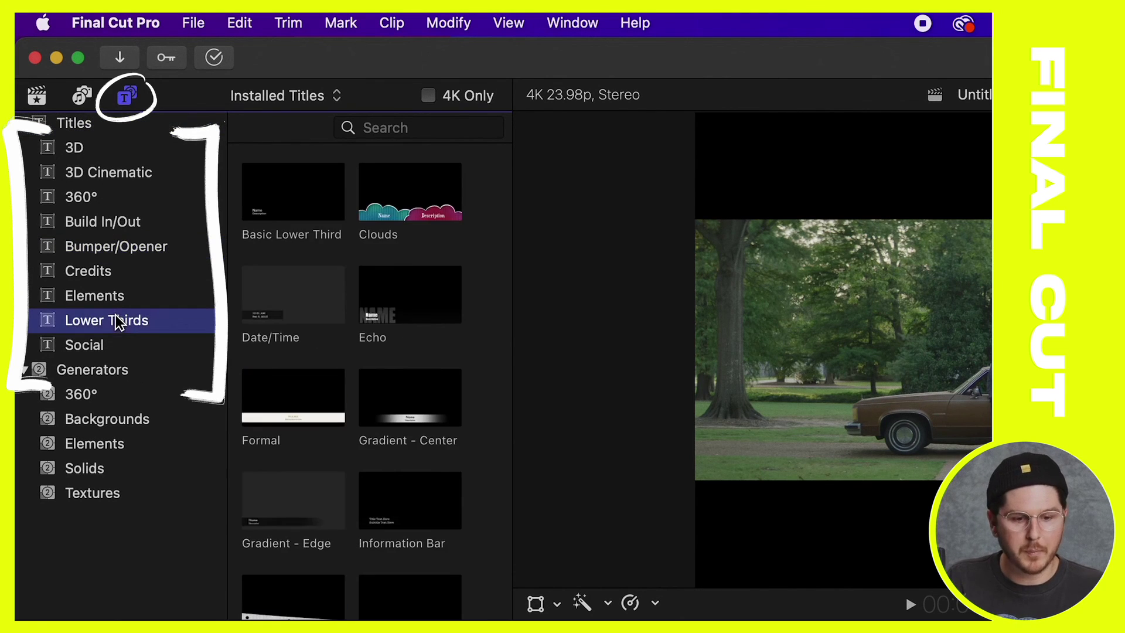
click(111, 305)
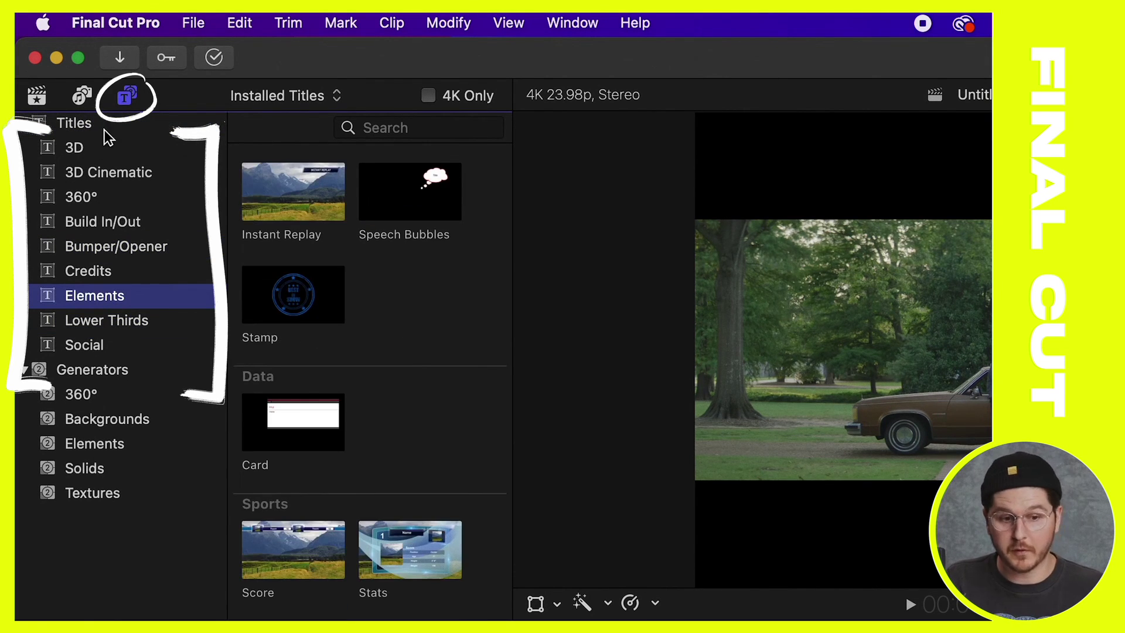
click(103, 134)
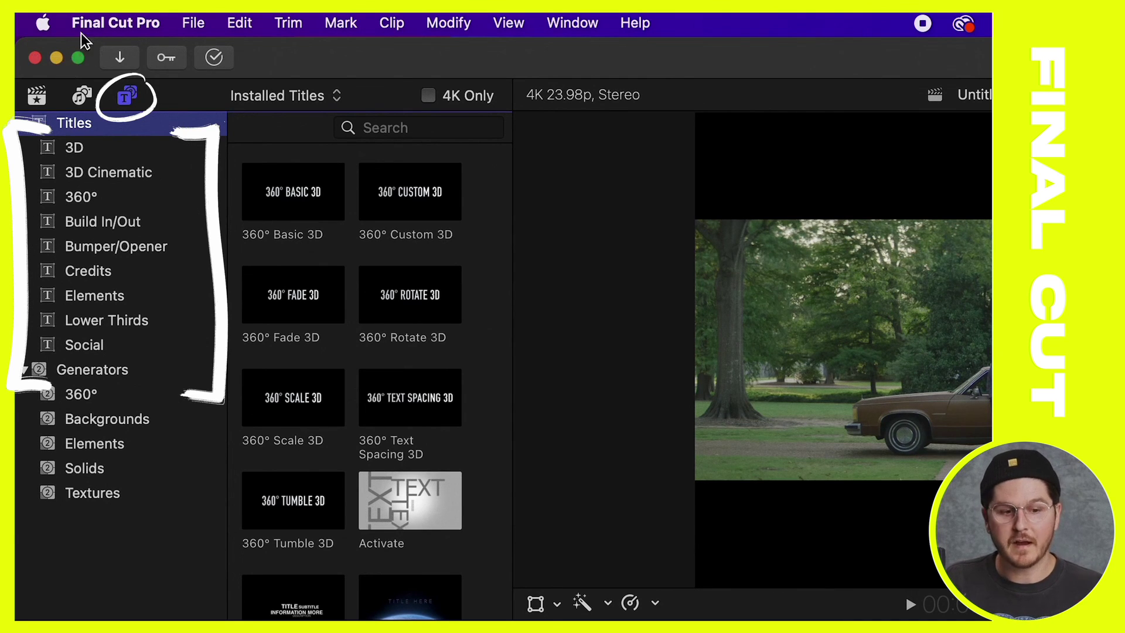
click(108, 22)
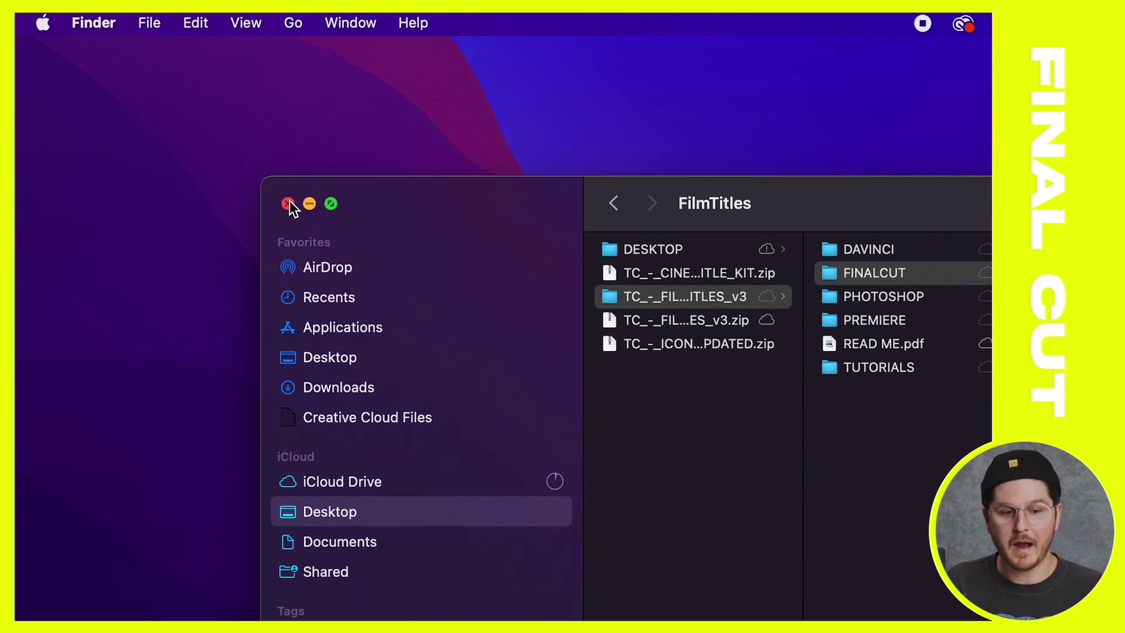
Close the title pack Finder window and jump to the home folder with Go > Home
click(288, 204)
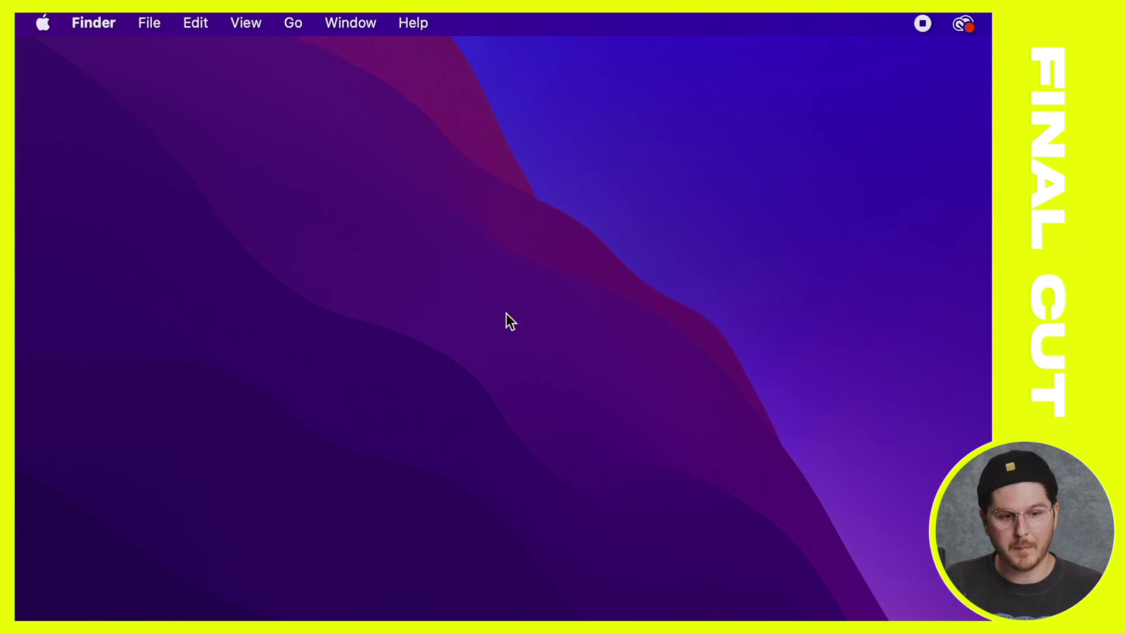
click(35, 17)
click(30, 20)
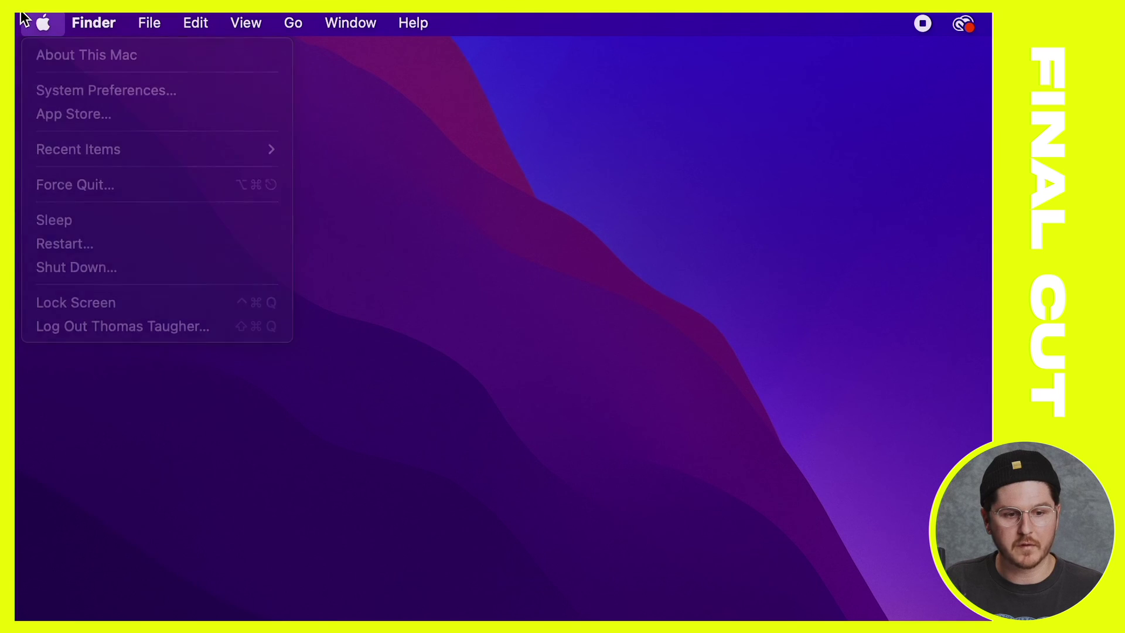
click(290, 21)
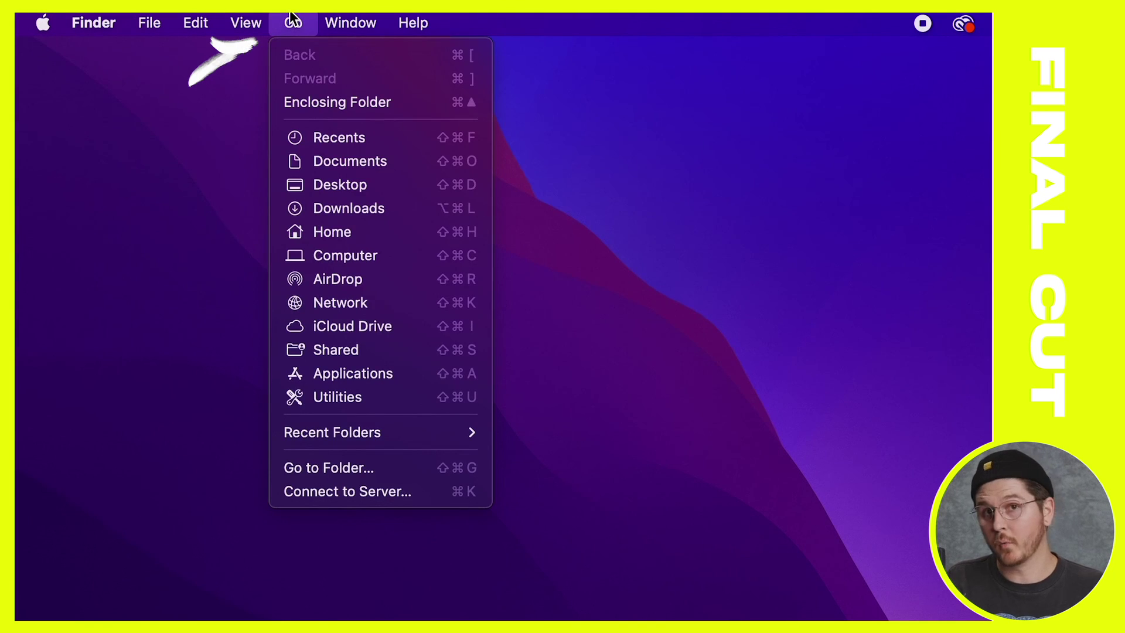
click(345, 233)
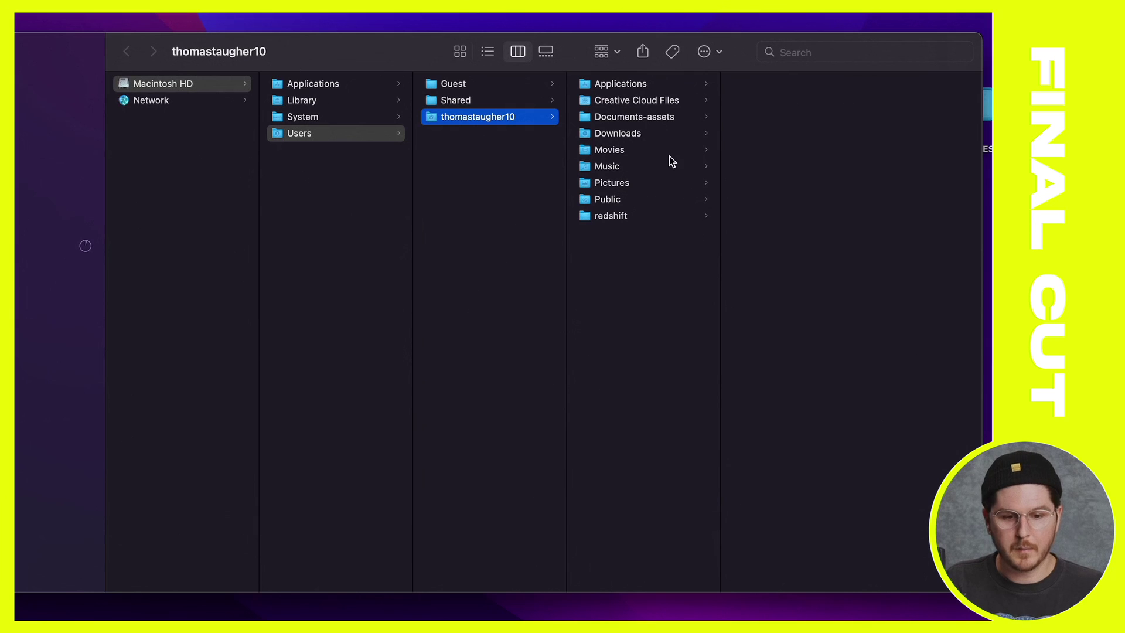